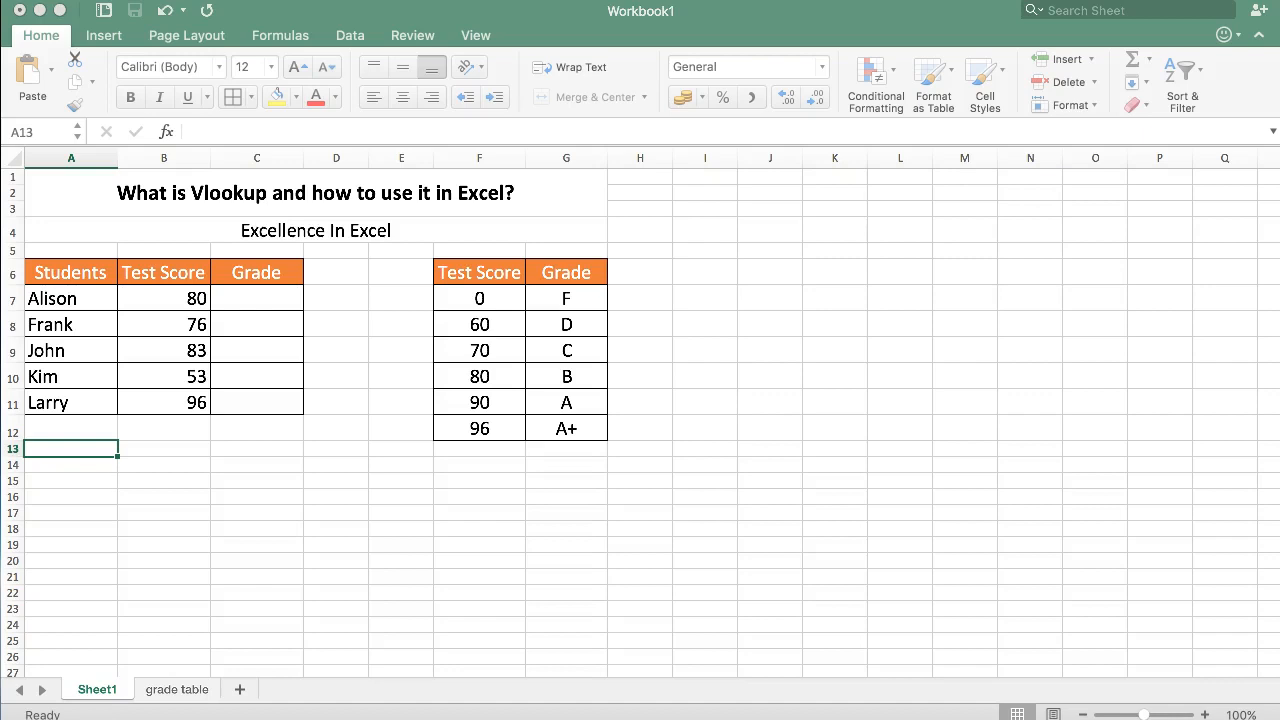
- Examine the students' test scores, the empty Grade column and the grade lookup table beside them
left_click(206, 196)
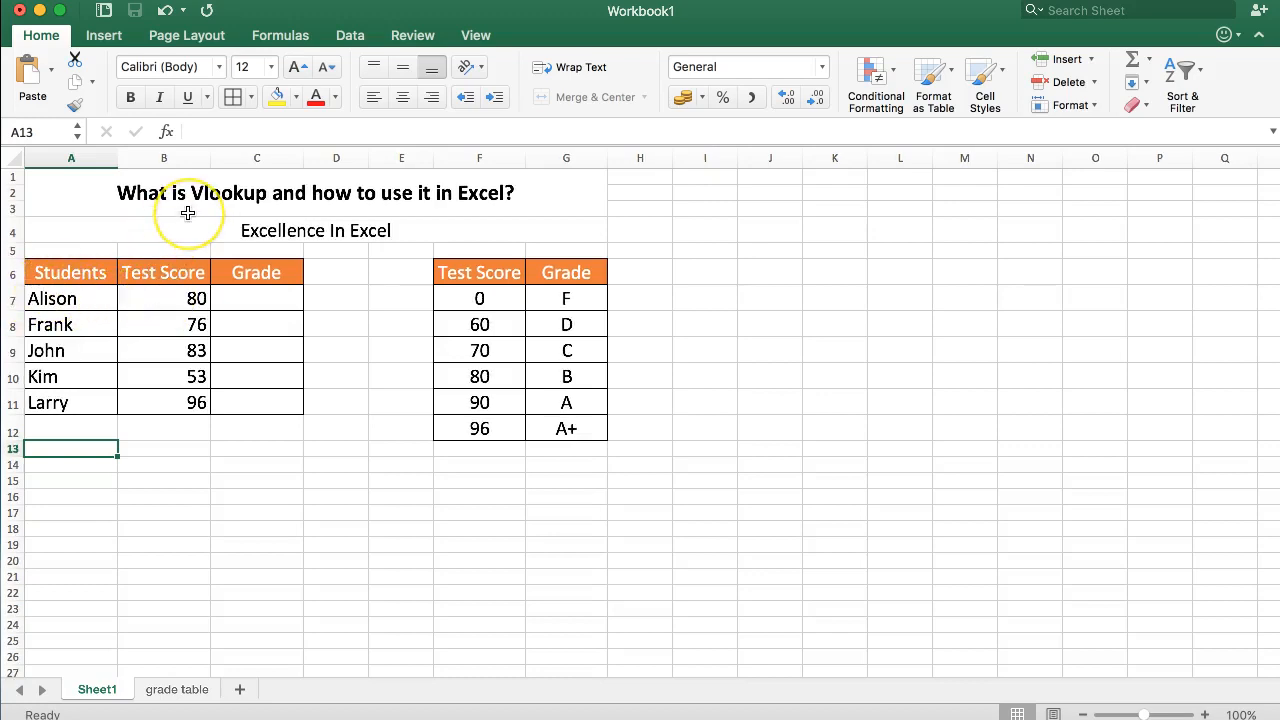
left_click_drag(166, 298, 163, 403)
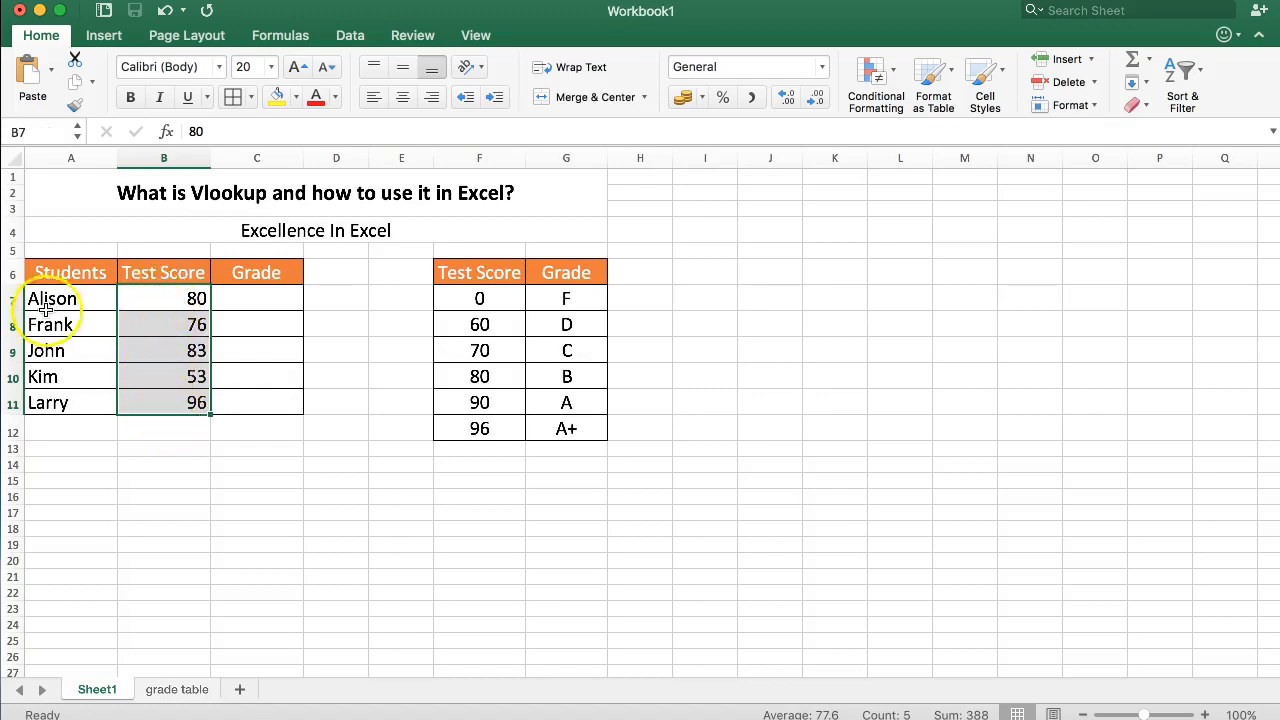
left_click(49, 272)
left_click(170, 272)
left_click(262, 271)
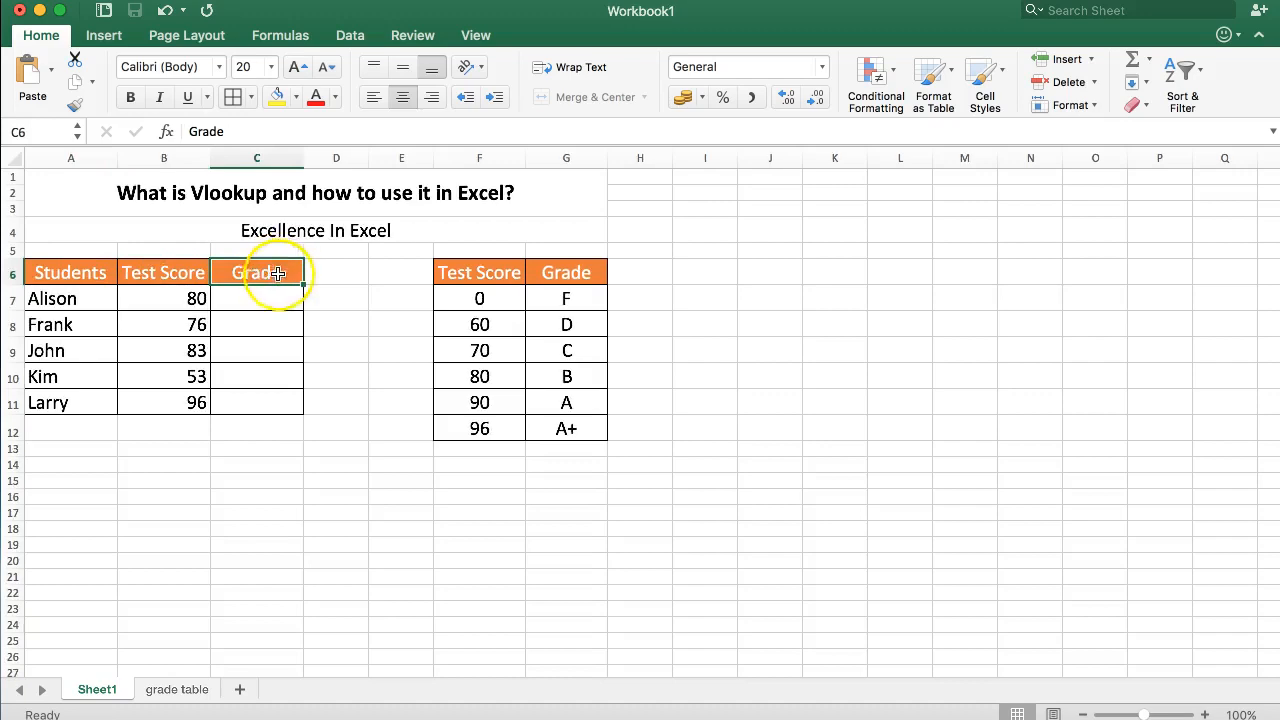
left_click(231, 299)
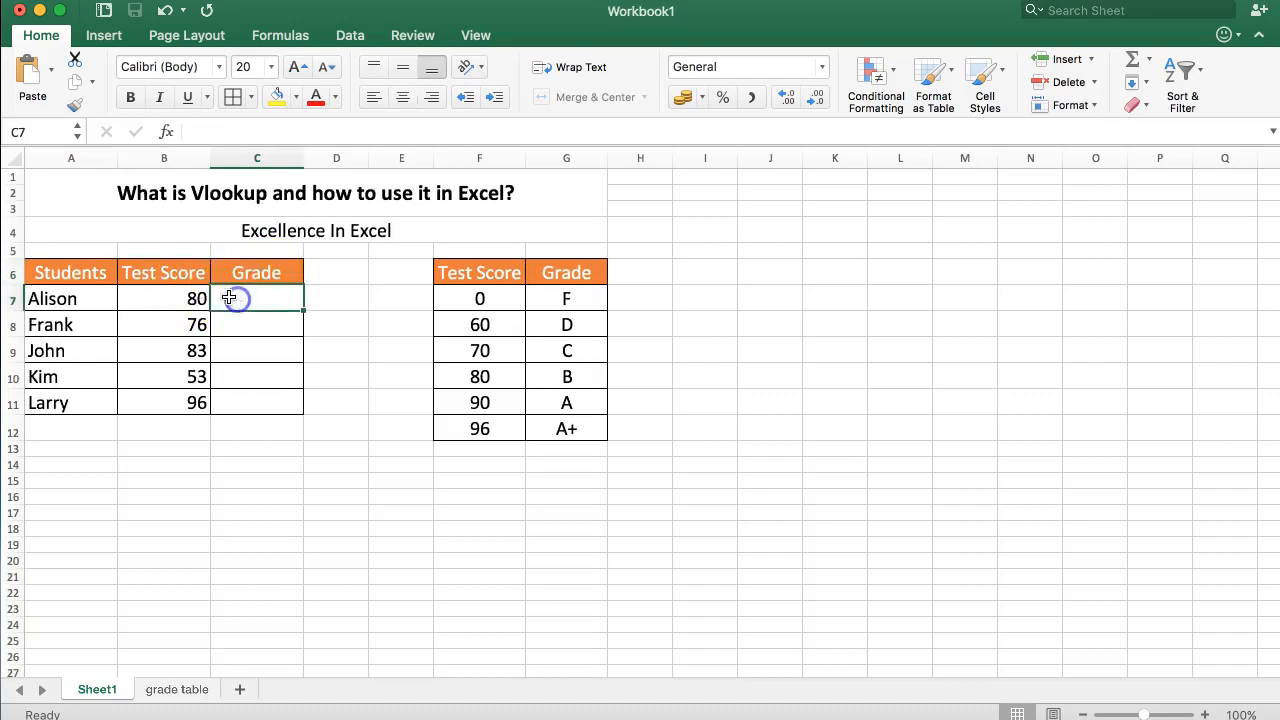
left_click(165, 298)
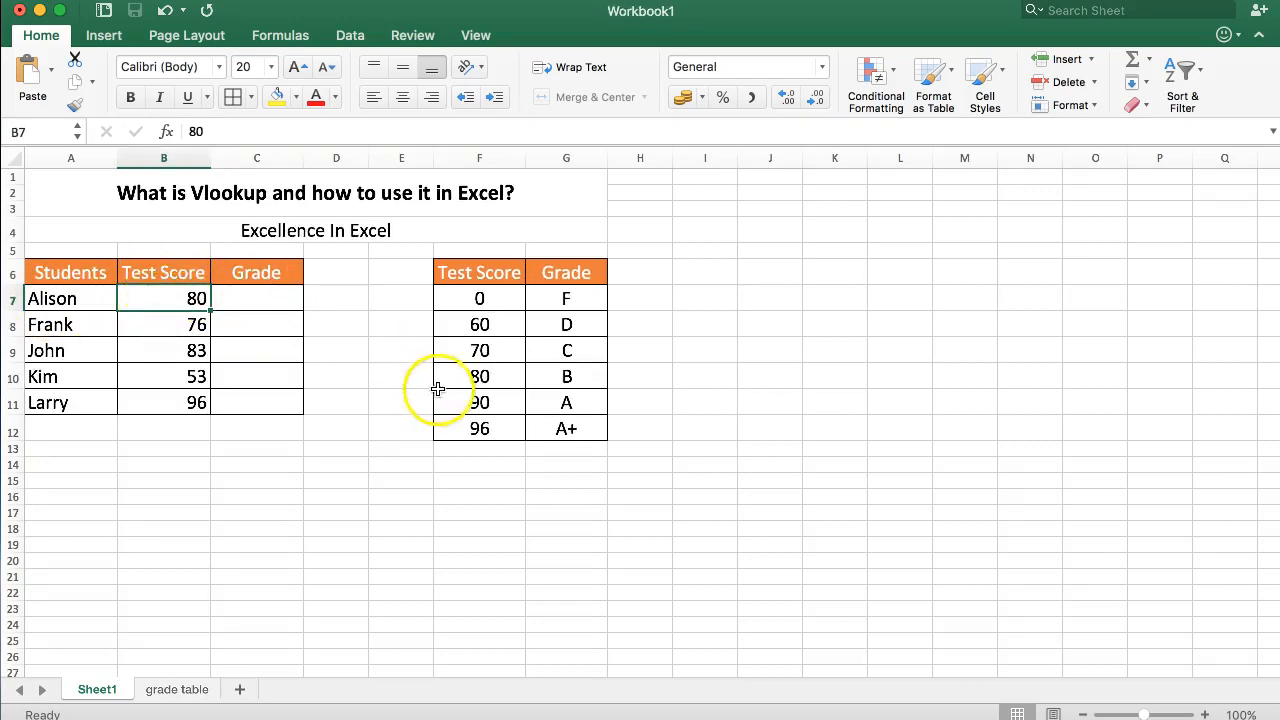
left_click(568, 373)
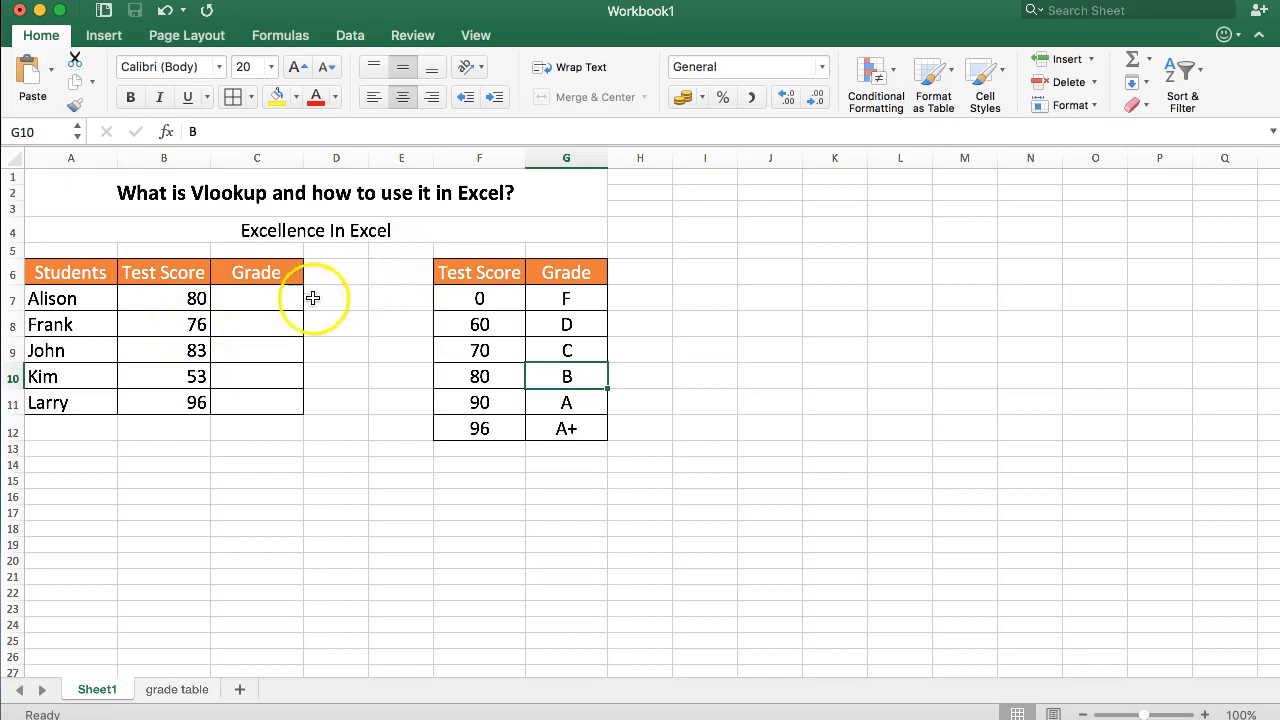
left_click(249, 308)
left_click_drag(248, 316, 266, 403)
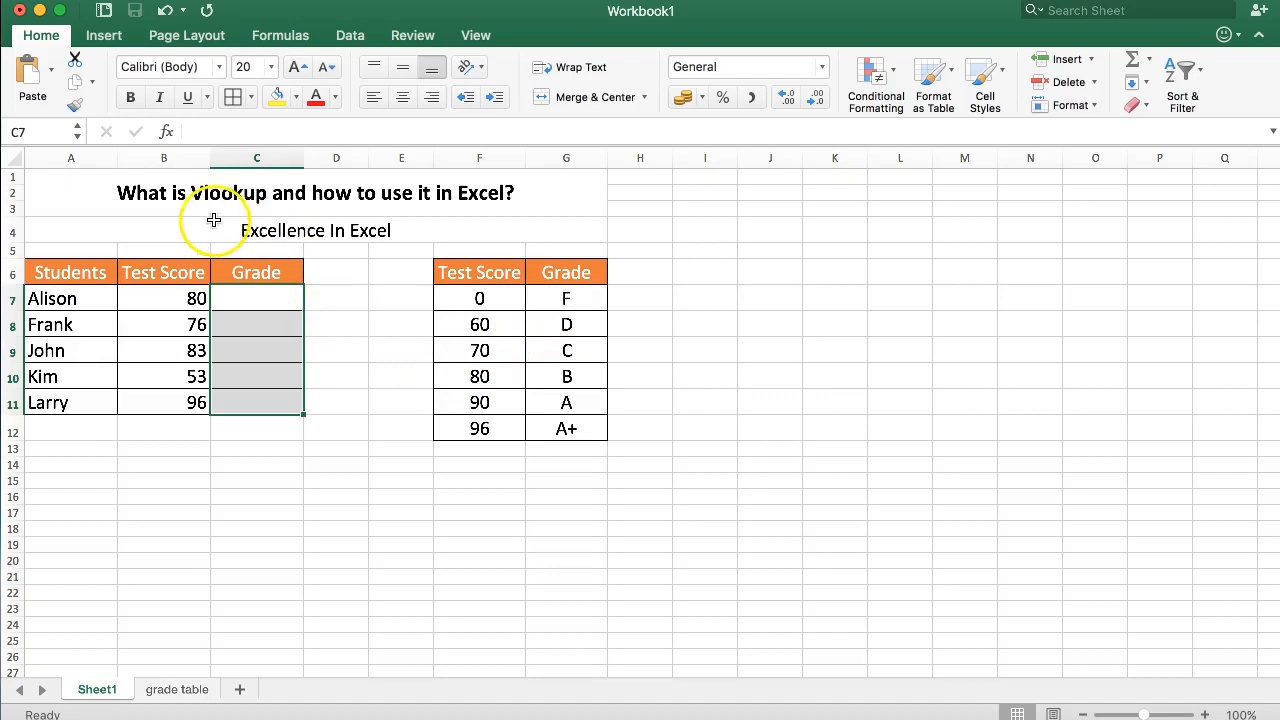
- Start a VLOOKUP formula in C7 and show its arguments in a floating Formula Builder beside the data
left_click(229, 290)
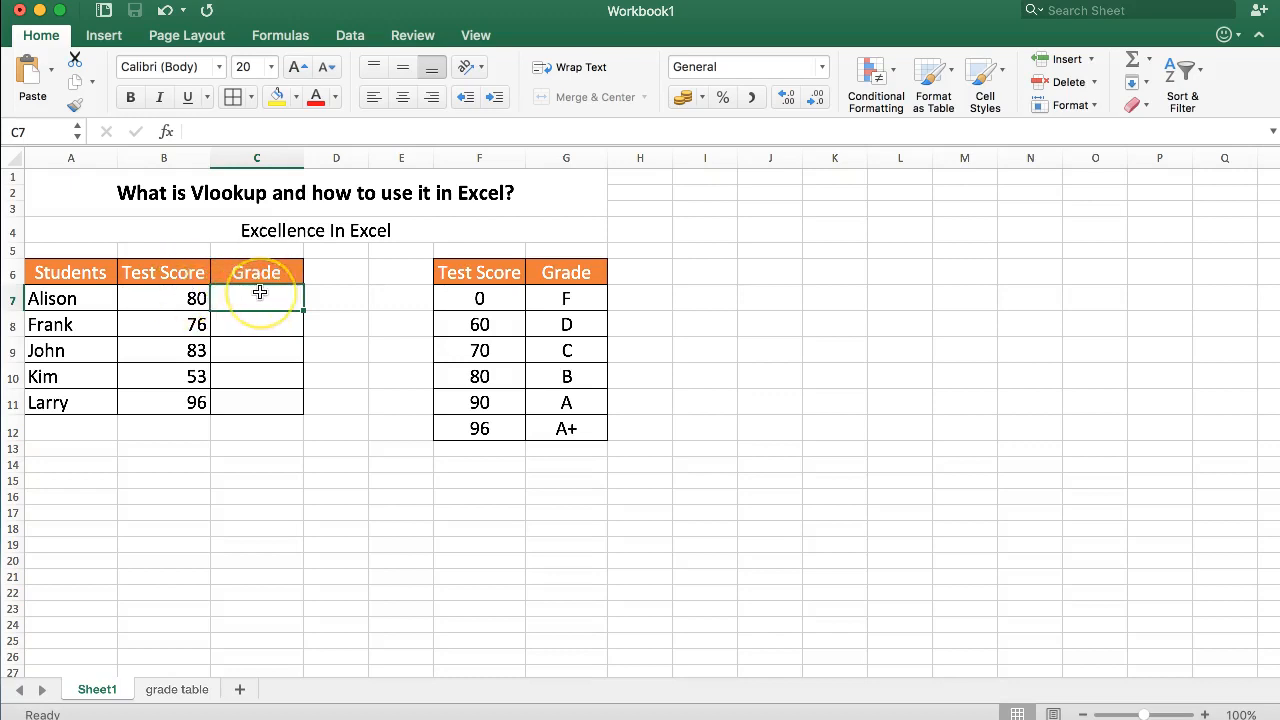
type("=VLOOKU")
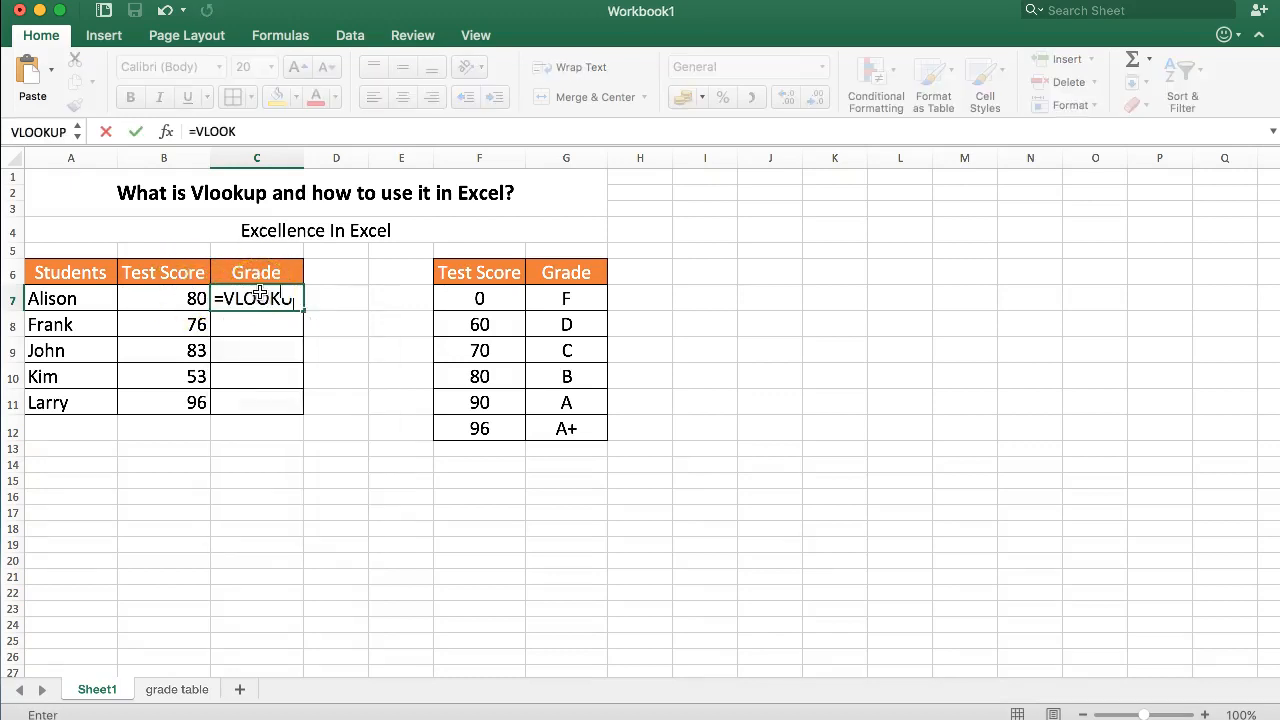
type("P(")
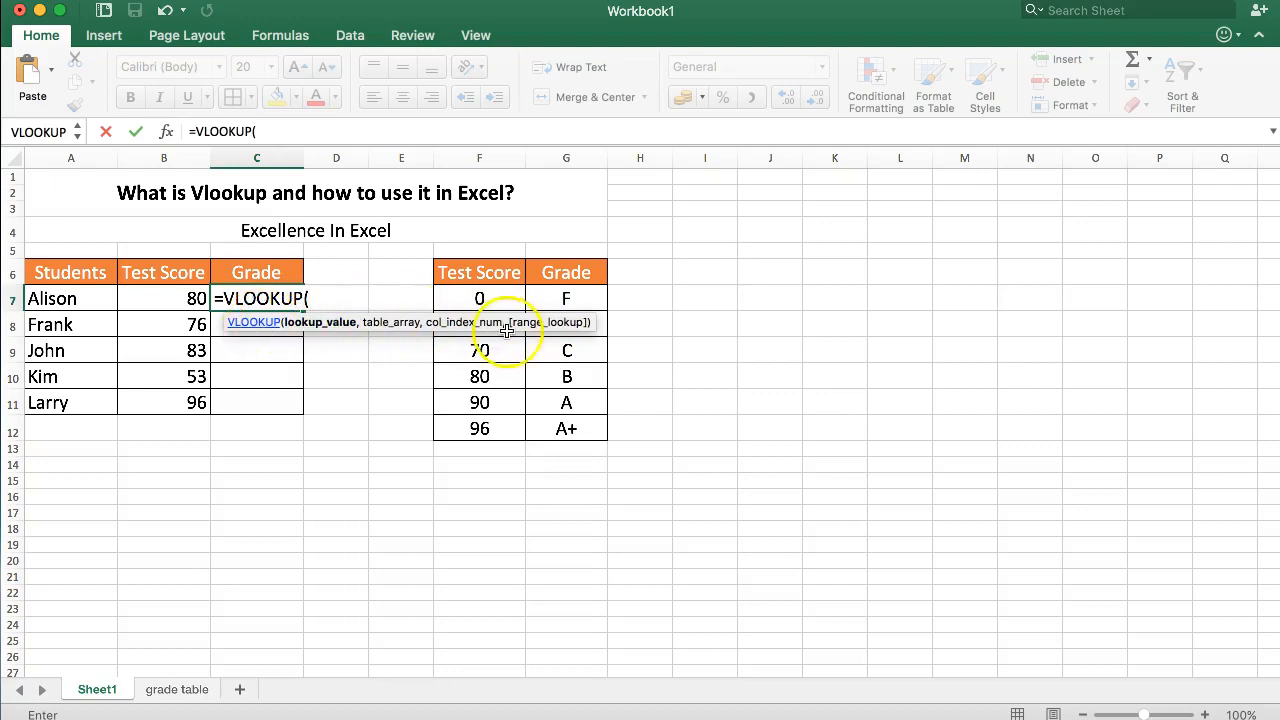
left_click(167, 134)
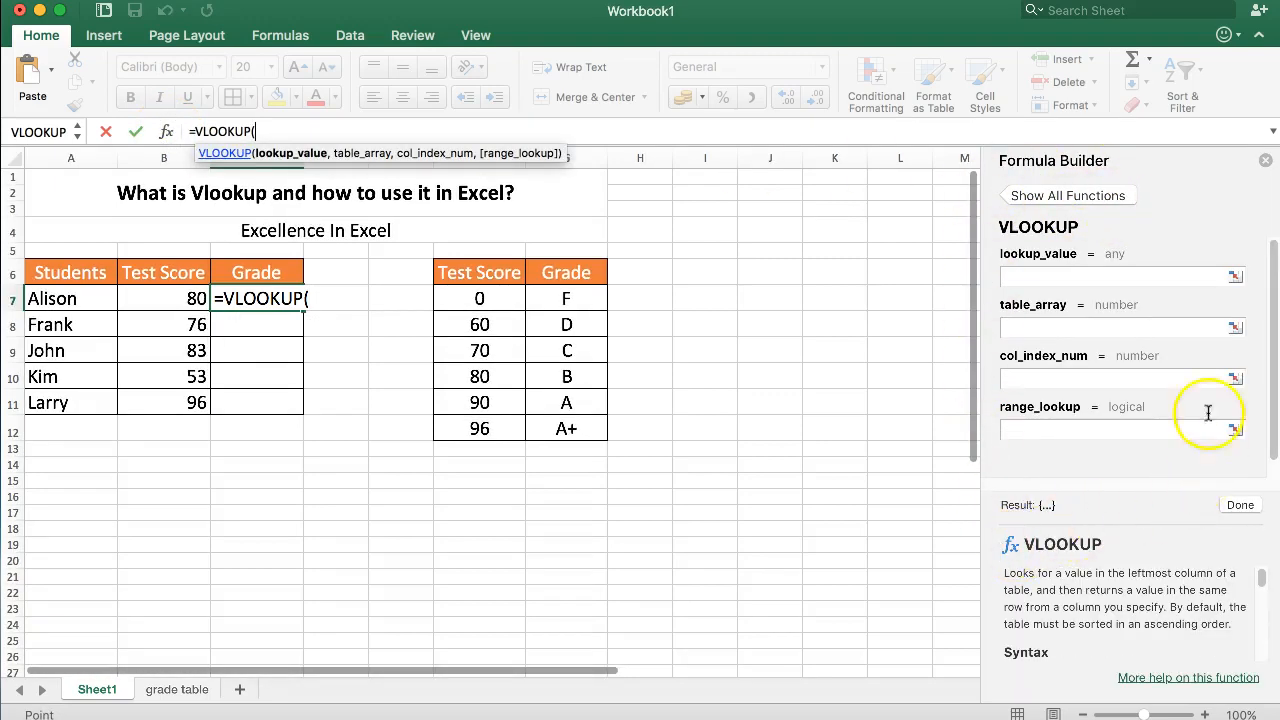
mouse_move(1134, 171)
left_mouse_down()
mouse_move(997, 163)
mouse_move(1150, 165)
mouse_move(1112, 160)
mouse_move(1123, 163)
left_mouse_up()
double_click(1068, 7)
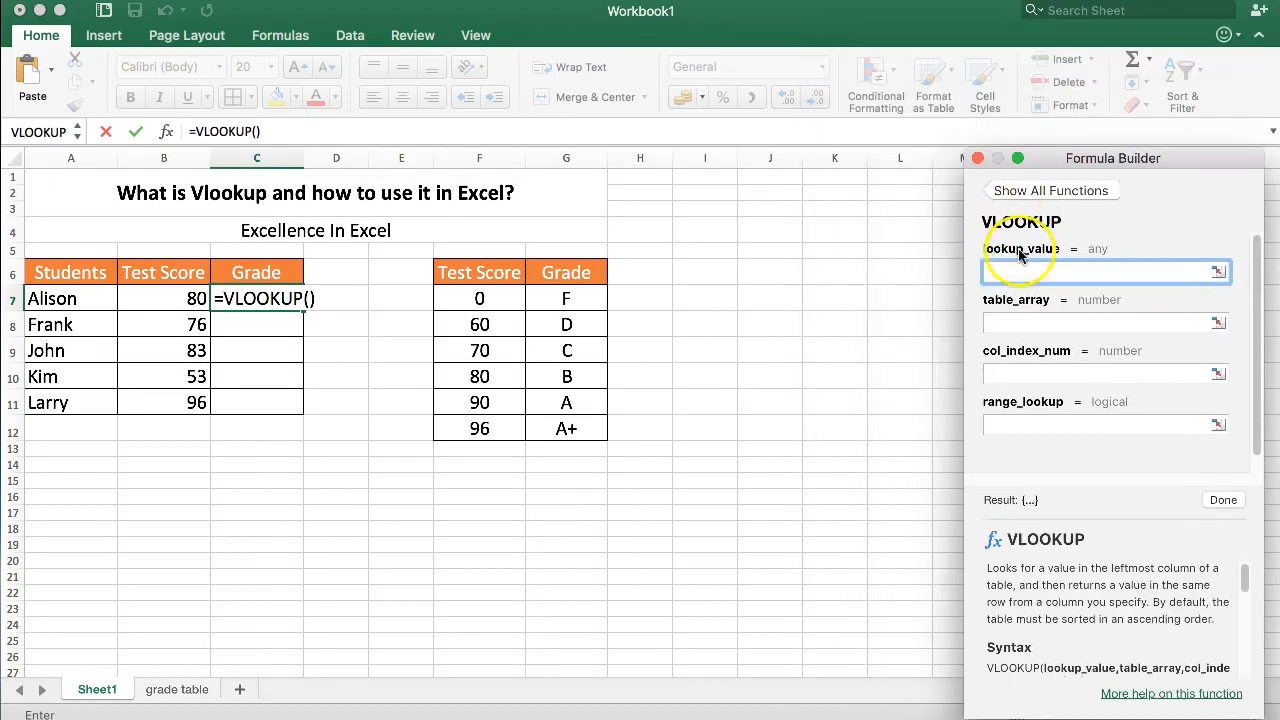
left_click_drag(1181, 151, 1204, 148)
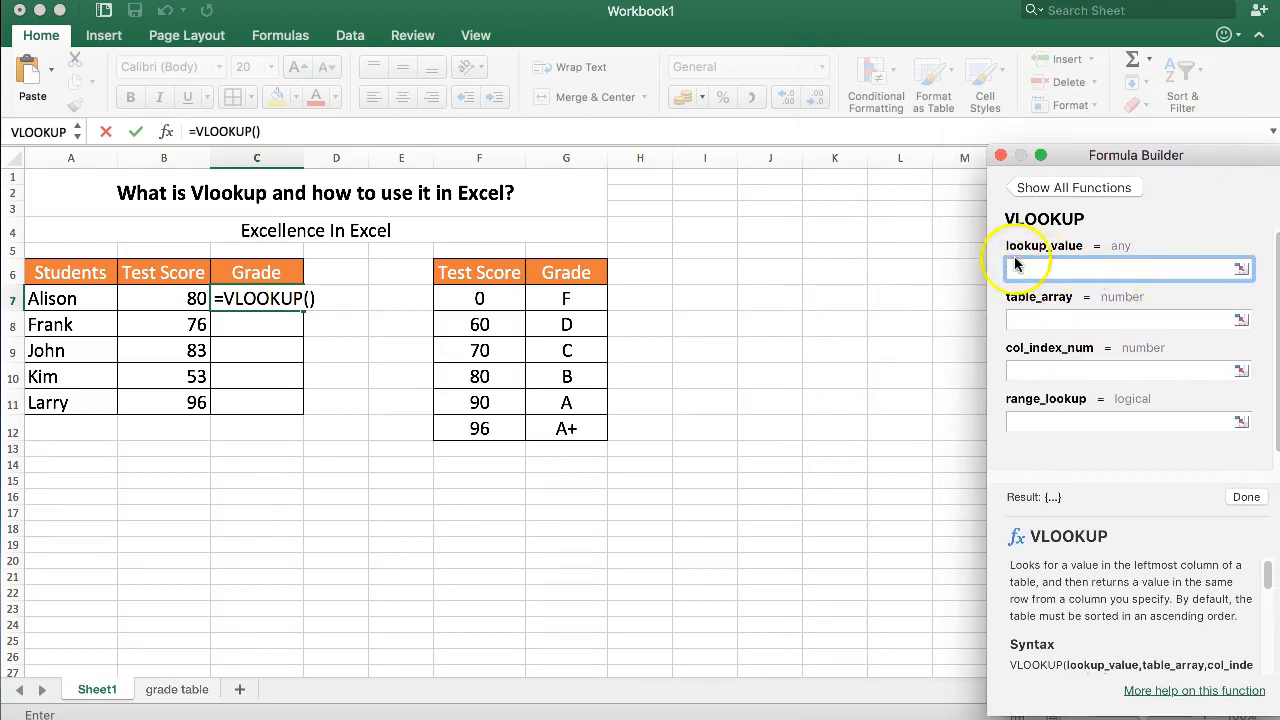
- Set the VLOOKUP lookup value to B7 and the table array to F7:G12
left_click(157, 294)
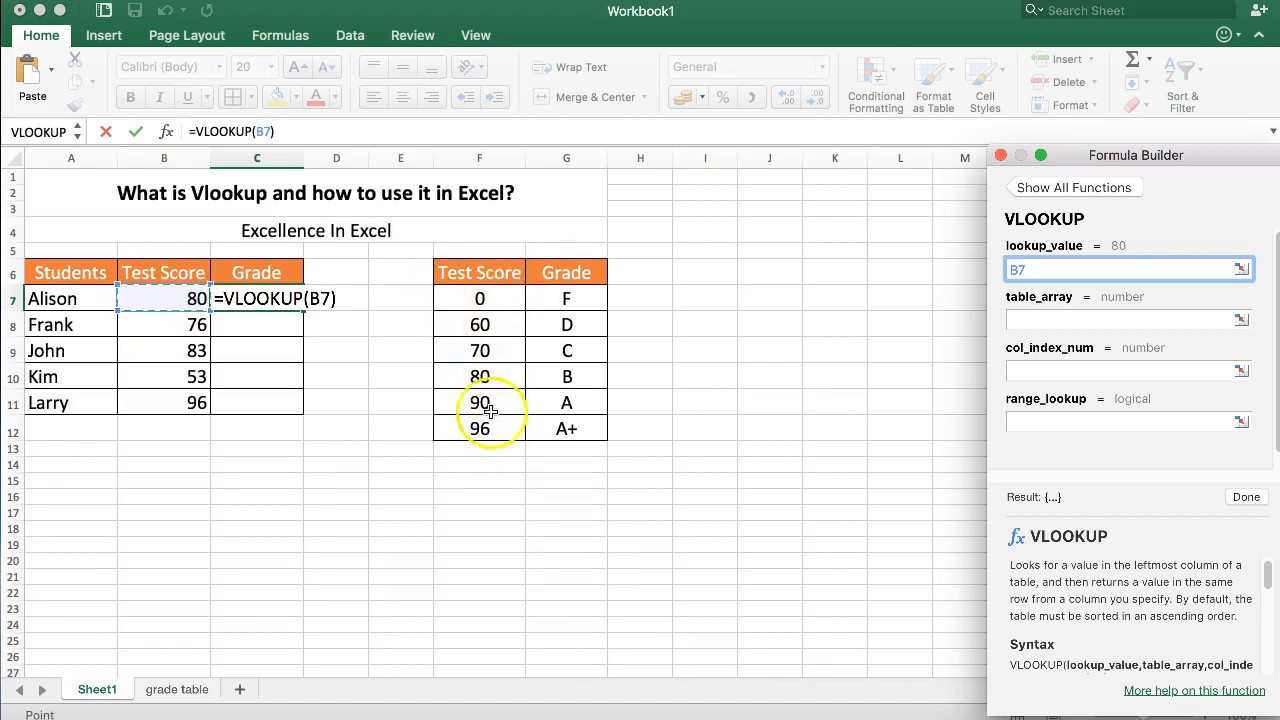
left_click(1029, 323)
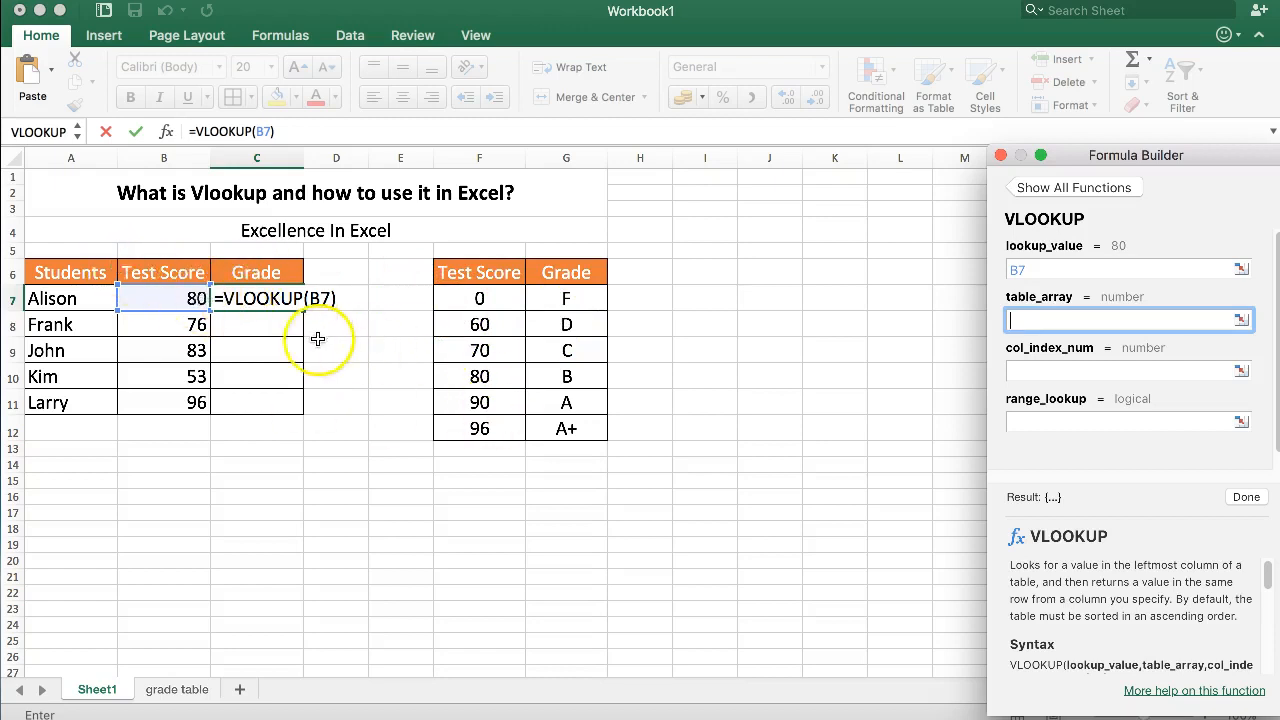
left_click_drag(461, 297, 586, 426)
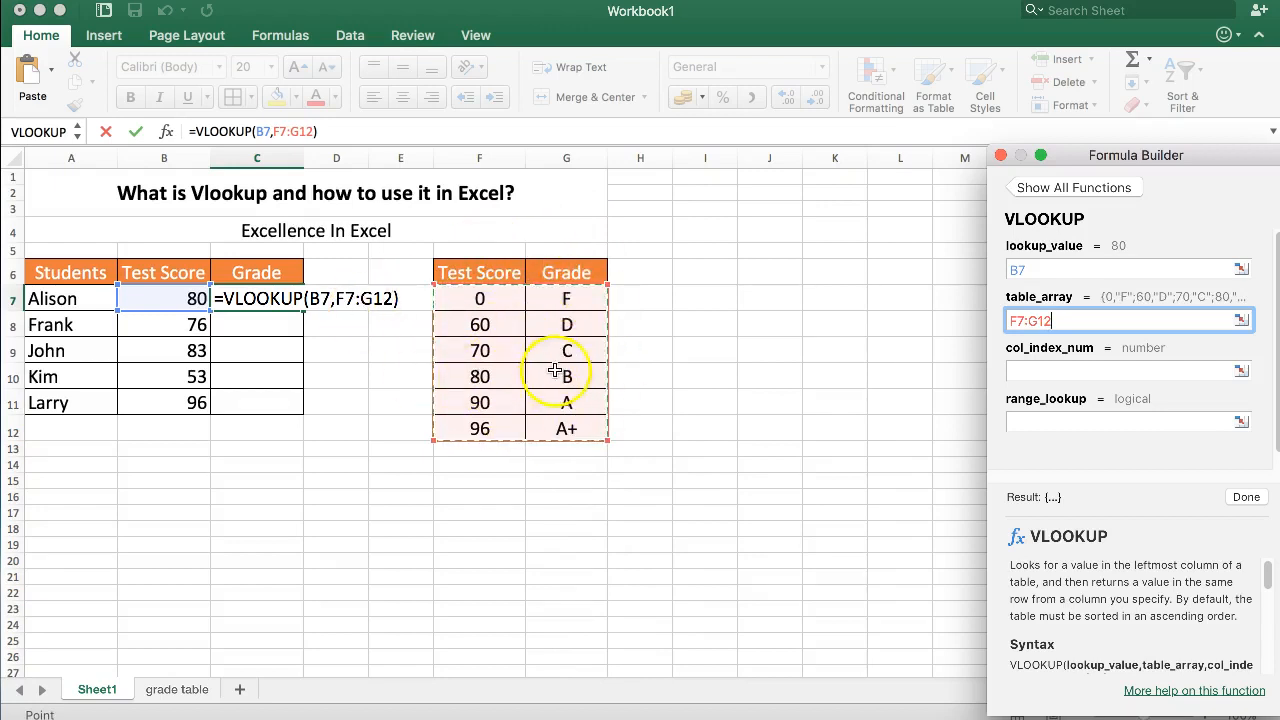
- Set the VLOOKUP column index number to 2
left_click(1018, 370)
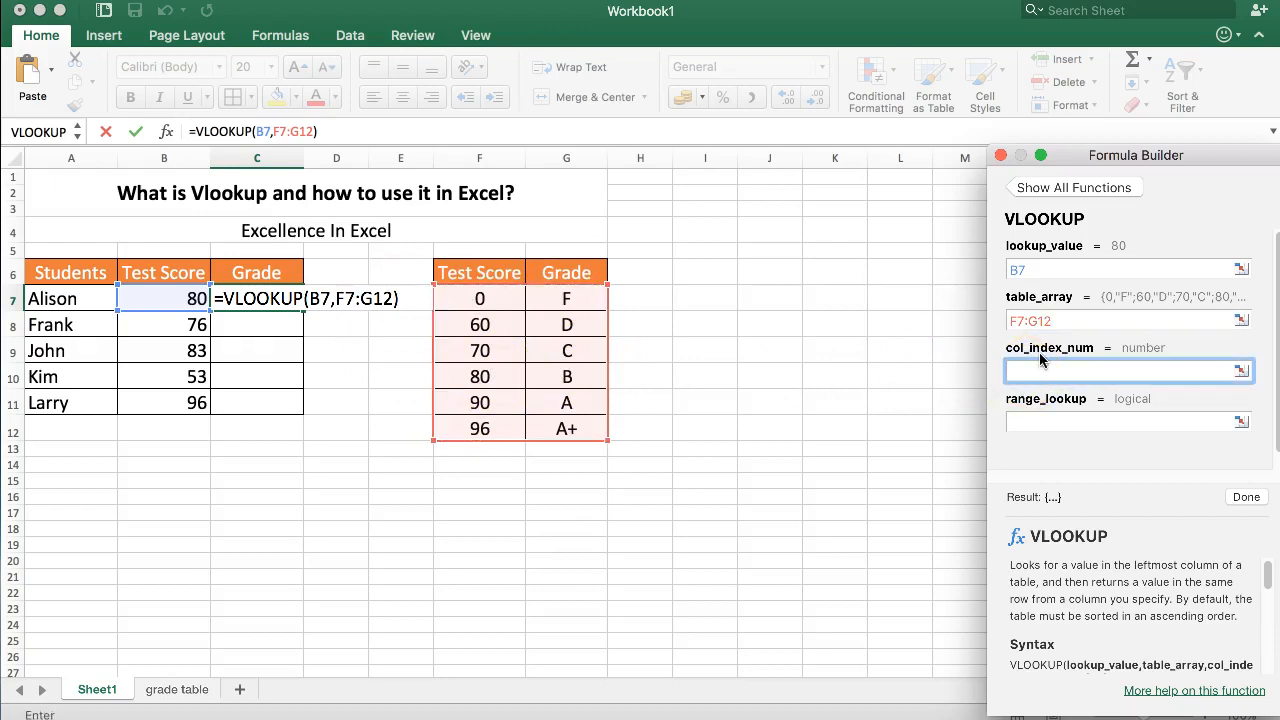
left_click(1090, 352)
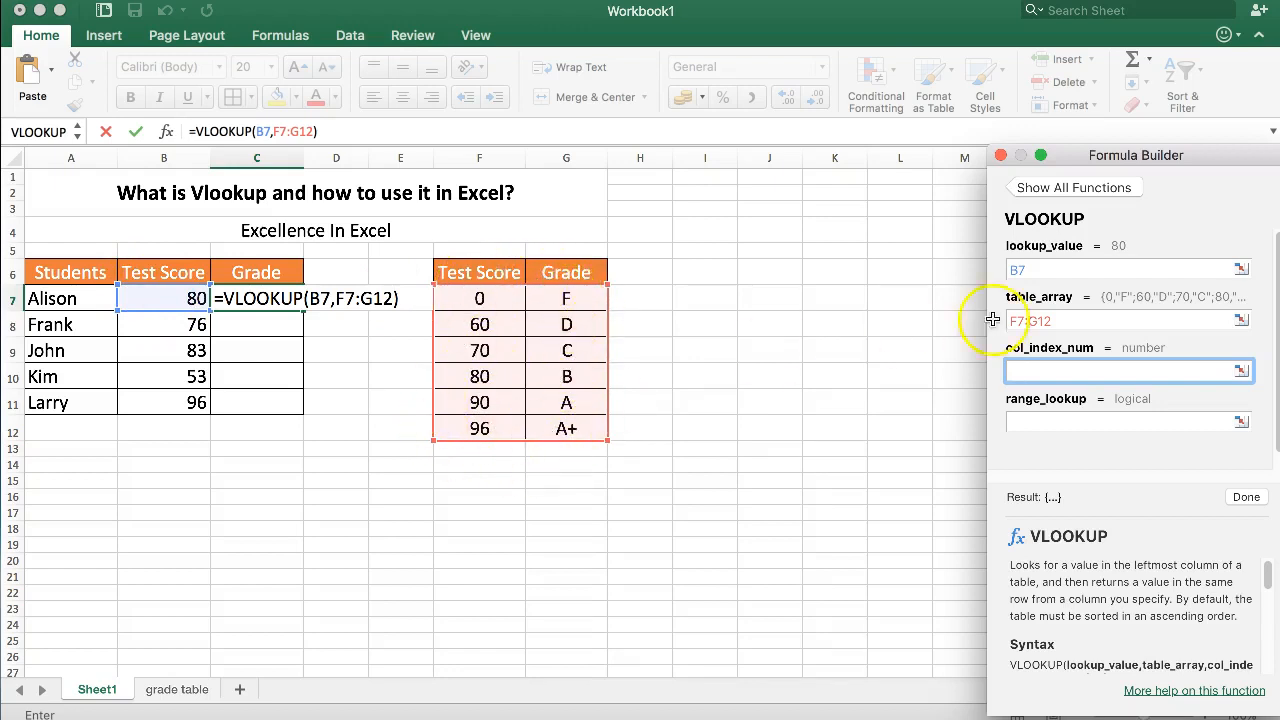
scroll(575, 314, "down", 1)
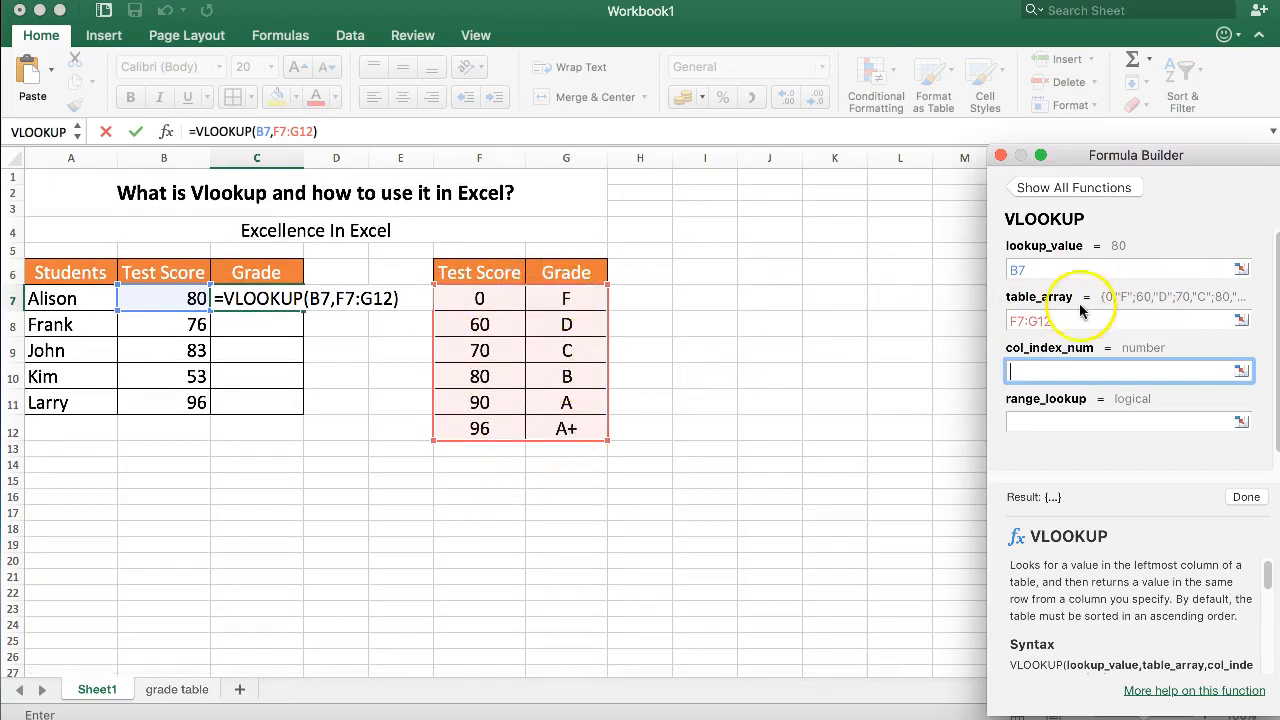
type("2")
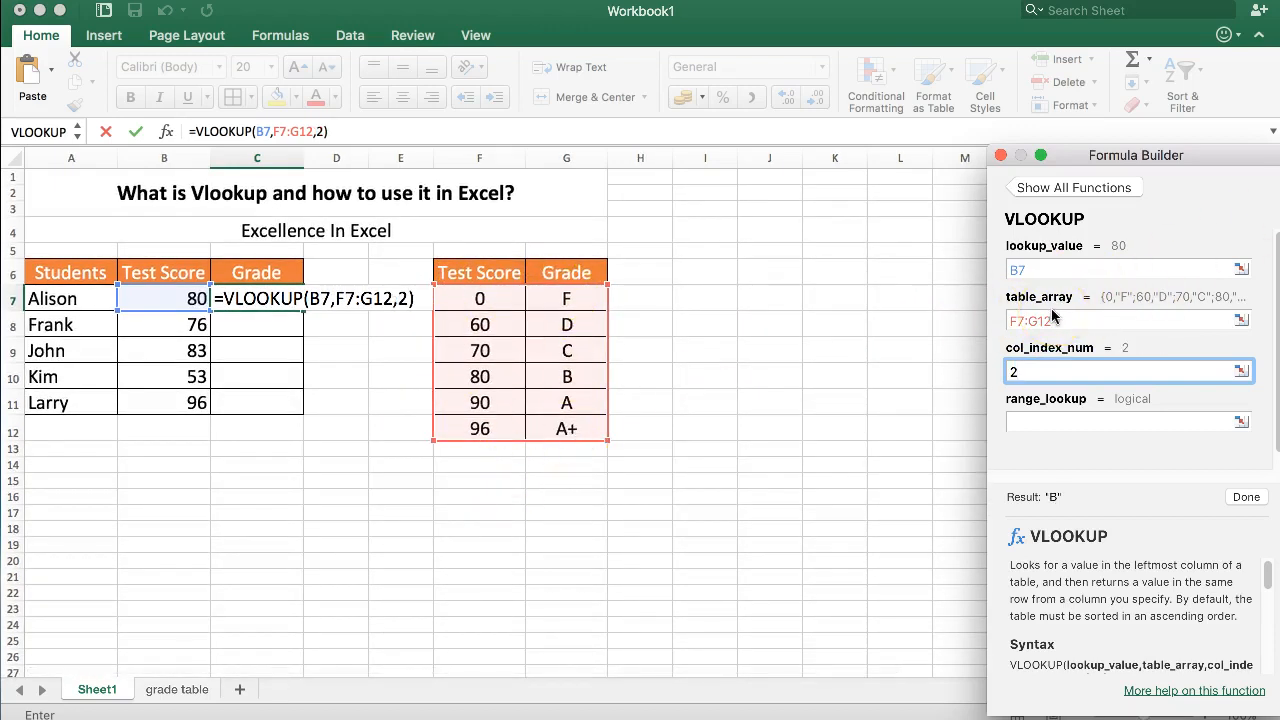
- Set range lookup to 1, complete the VLOOKUP formula in C7 and close the Formula Builder
left_click(1083, 427)
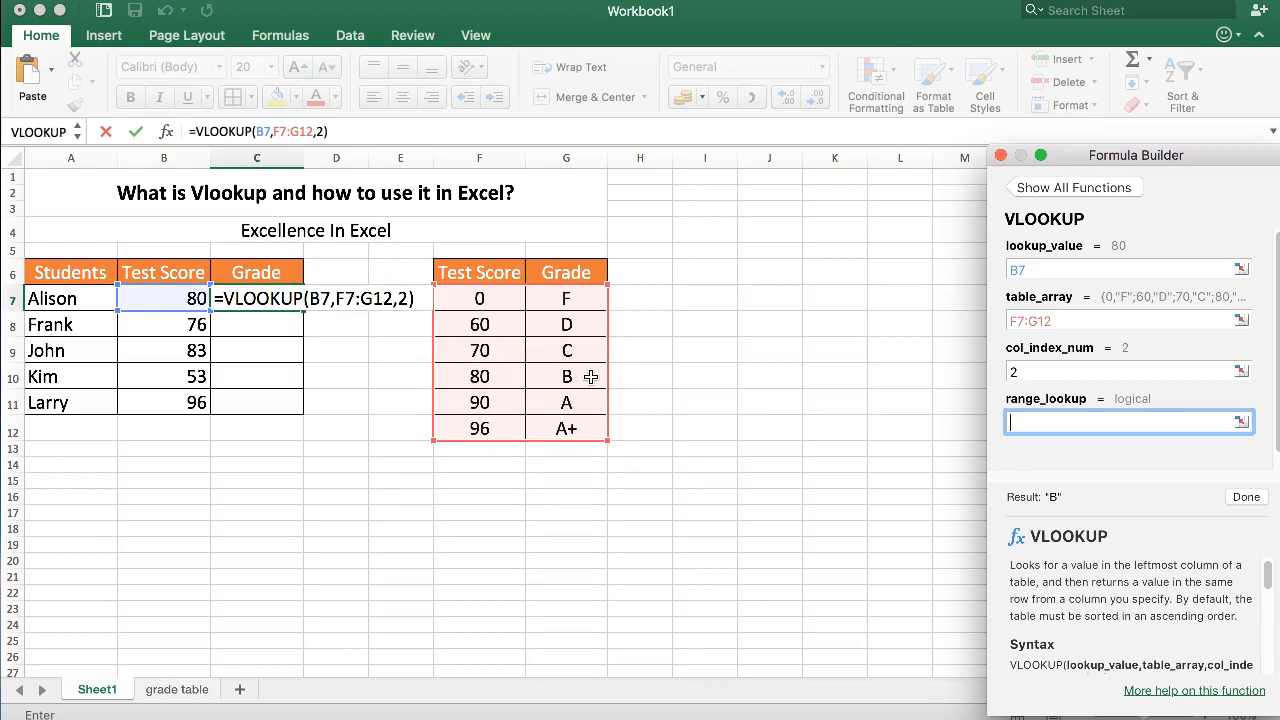
type("1")
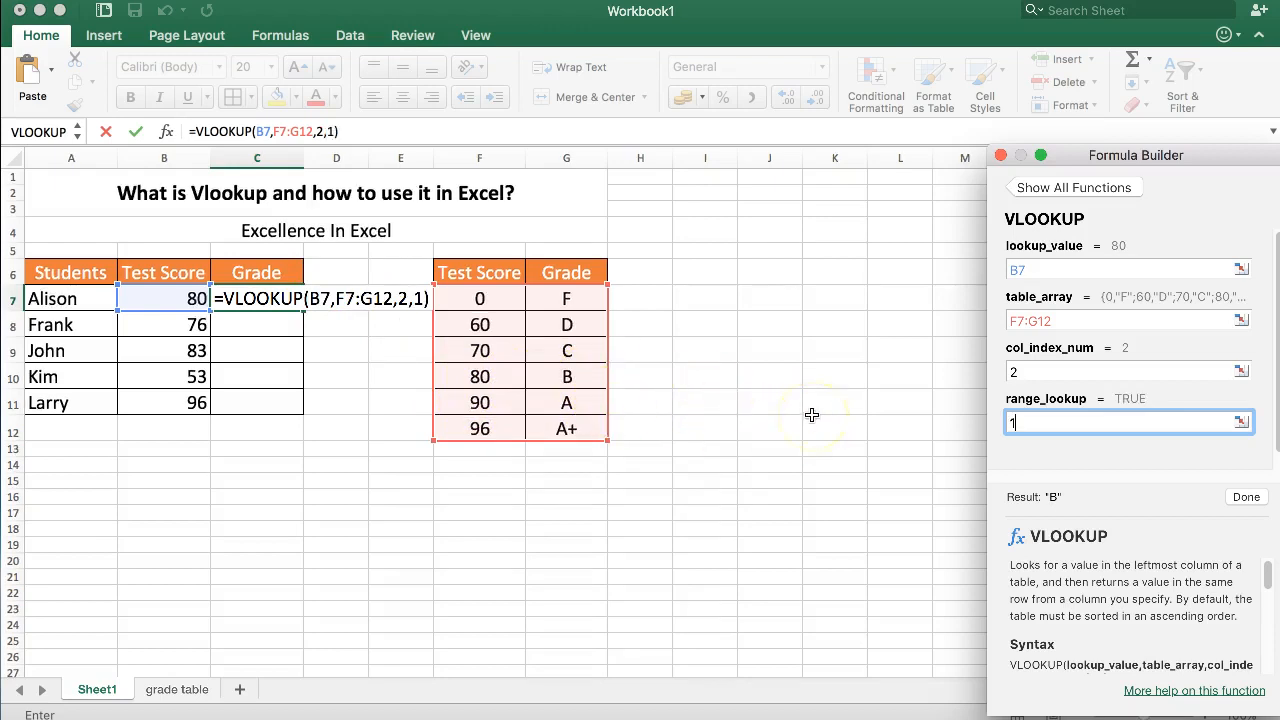
key("BackSpace")
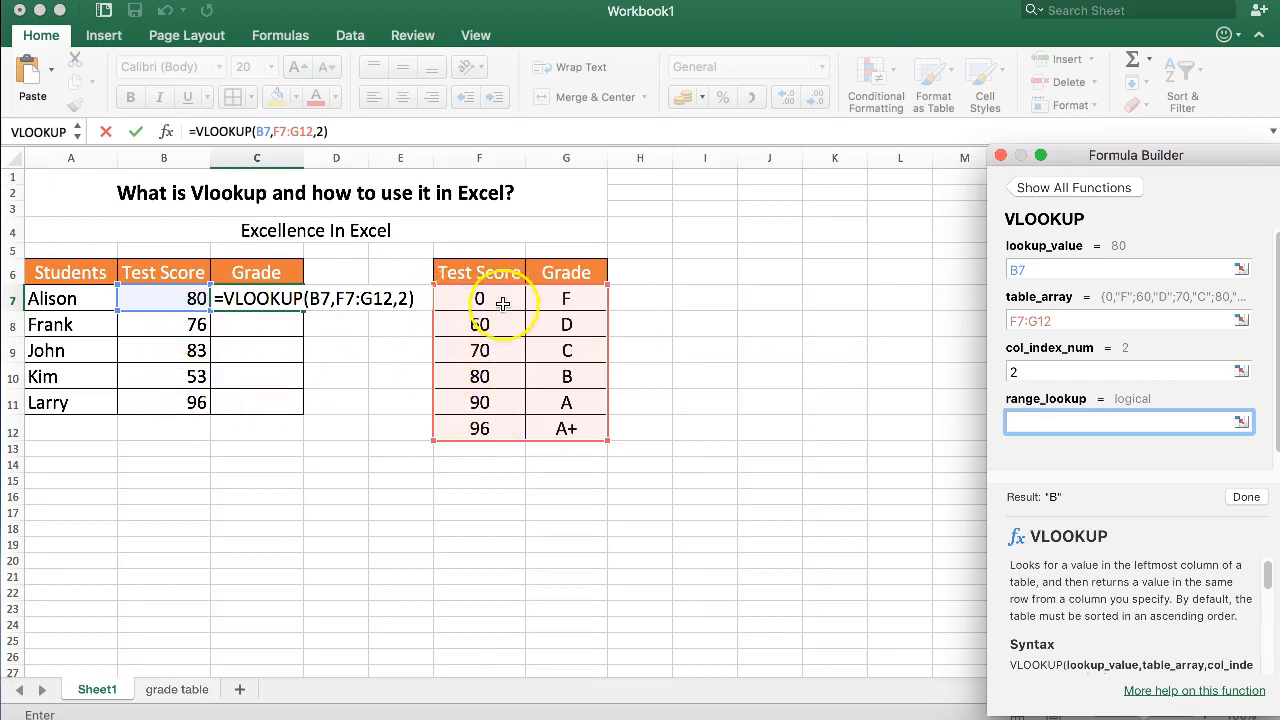
left_click(1068, 428)
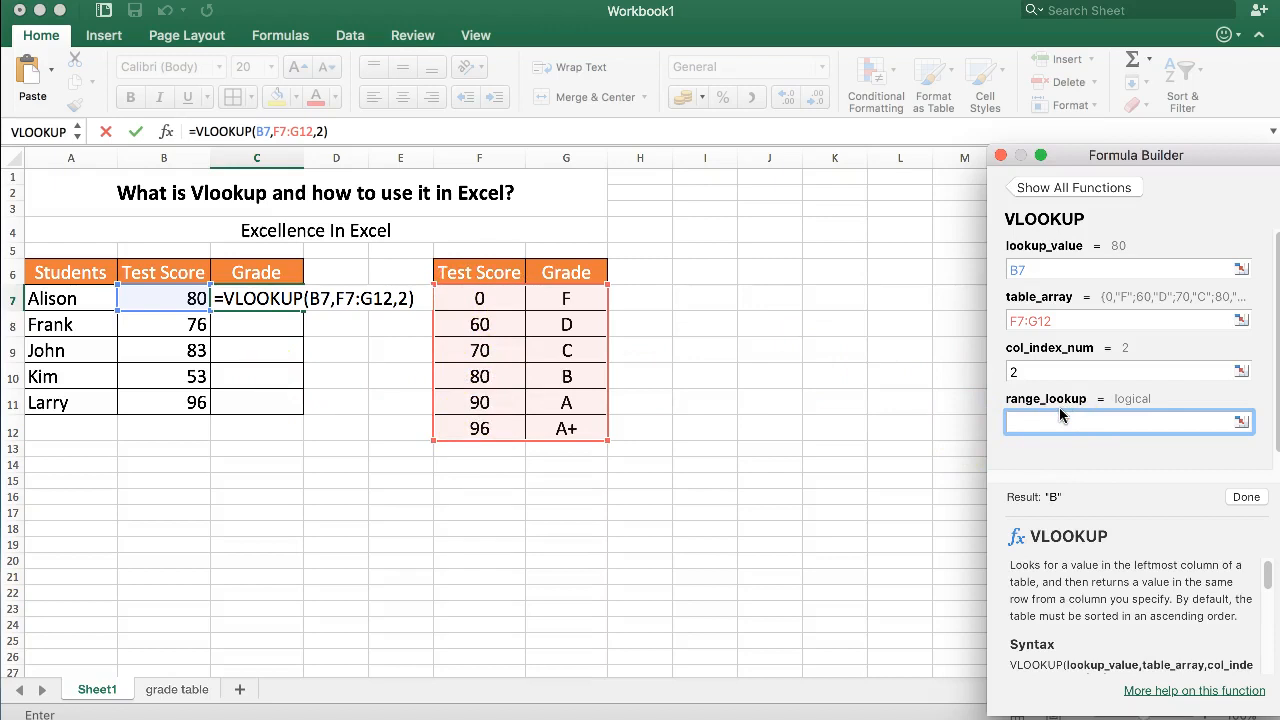
type("1")
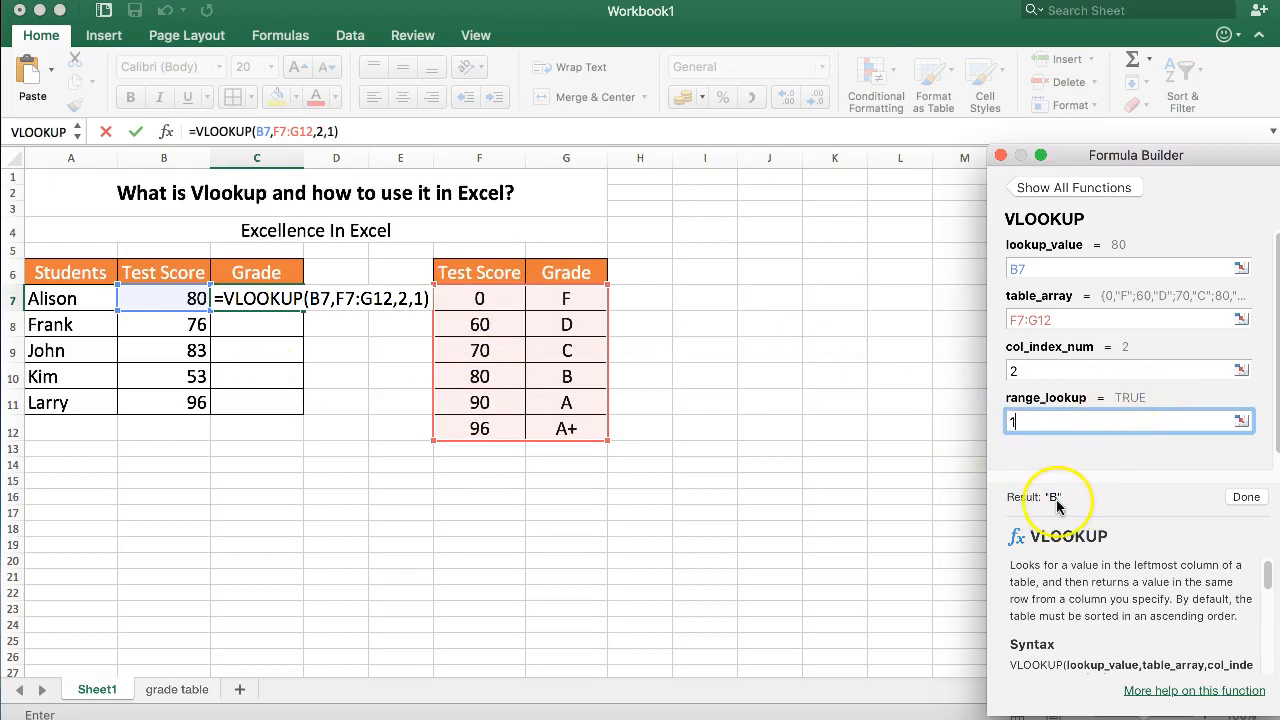
left_click(1244, 497)
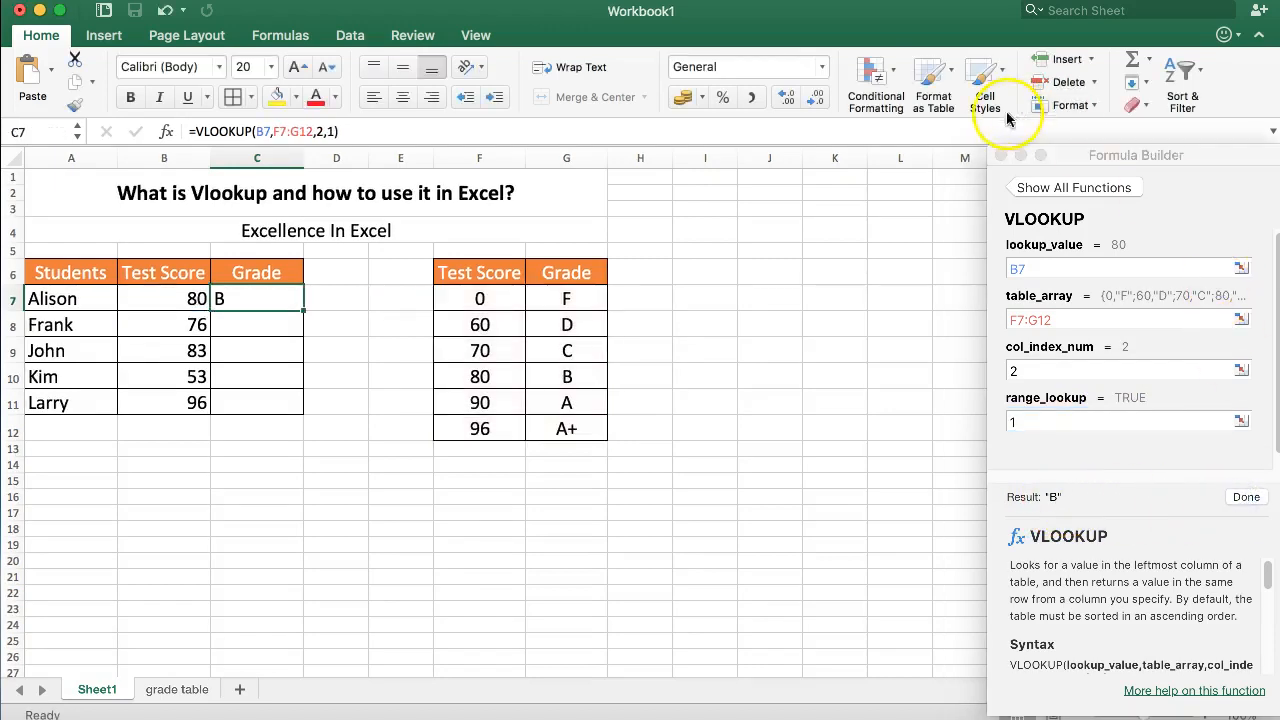
left_click(1000, 156)
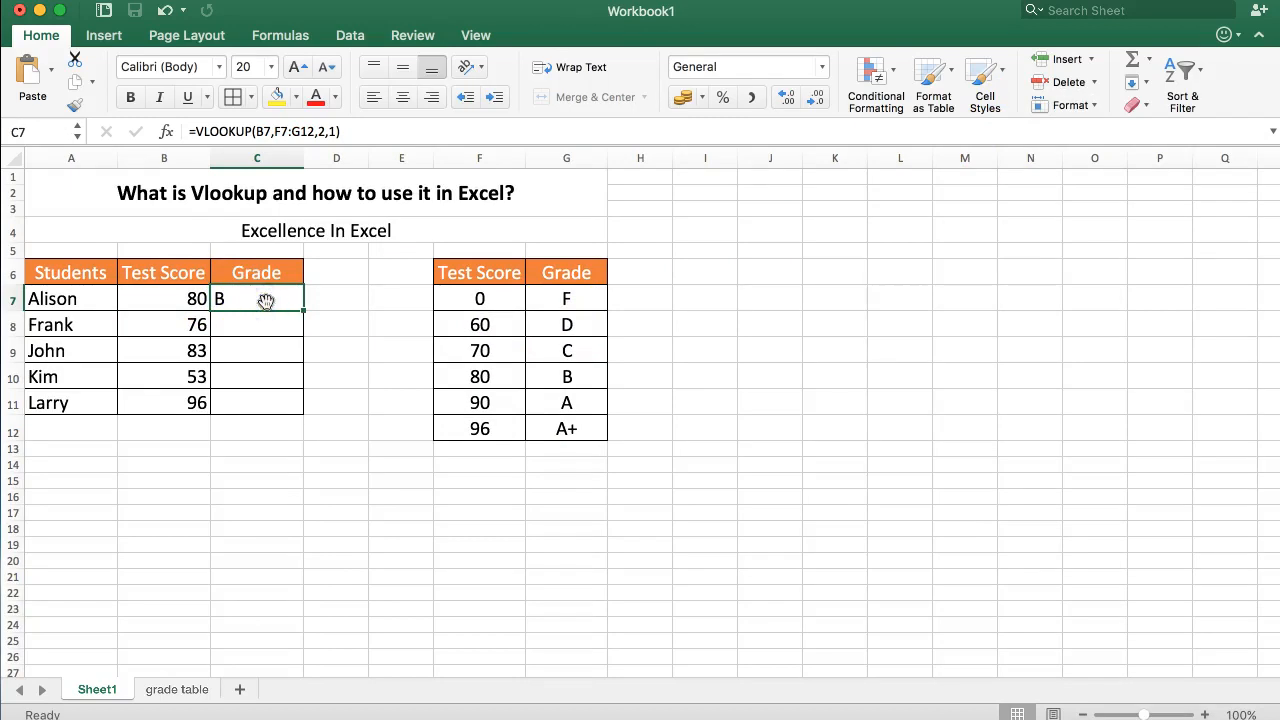
- Change the test score in B7 to 90 and check the grade in C7
left_click(176, 296)
type("90")
key("Return")
left_click(272, 296)
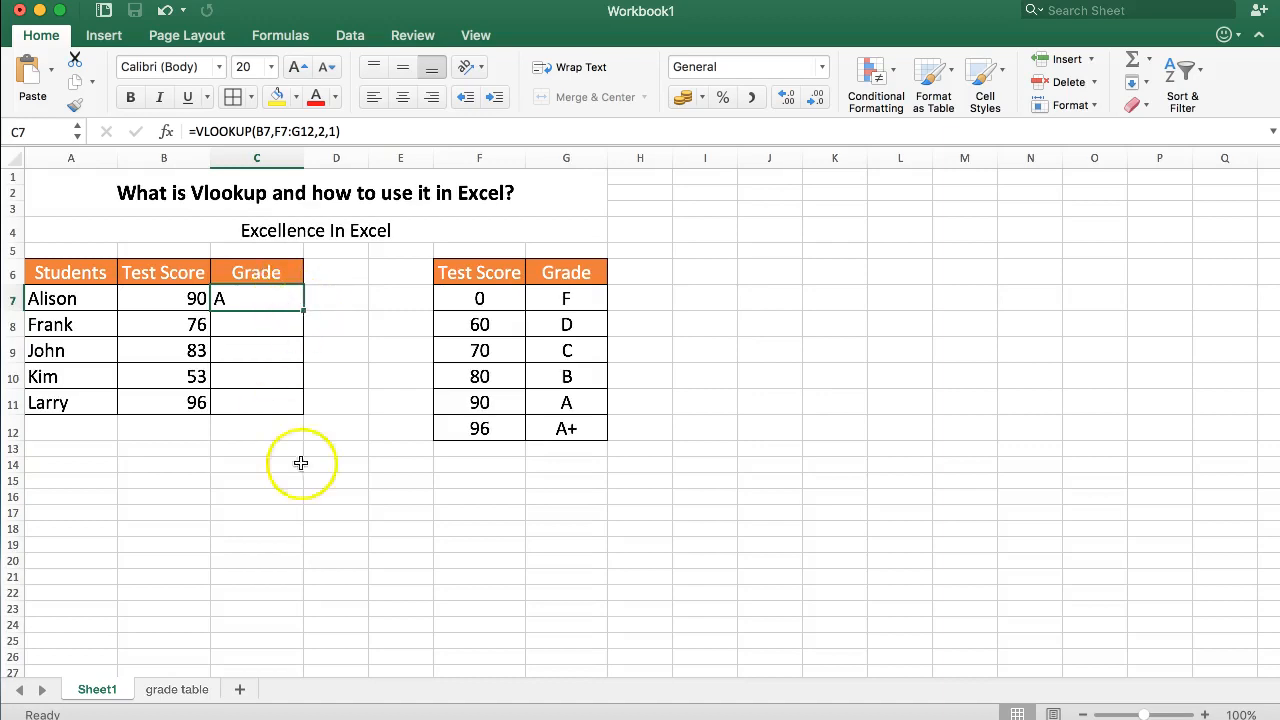
- Fill the VLOOKUP formula from C7 down through C11 for the remaining students
left_click_drag(227, 317, 249, 400)
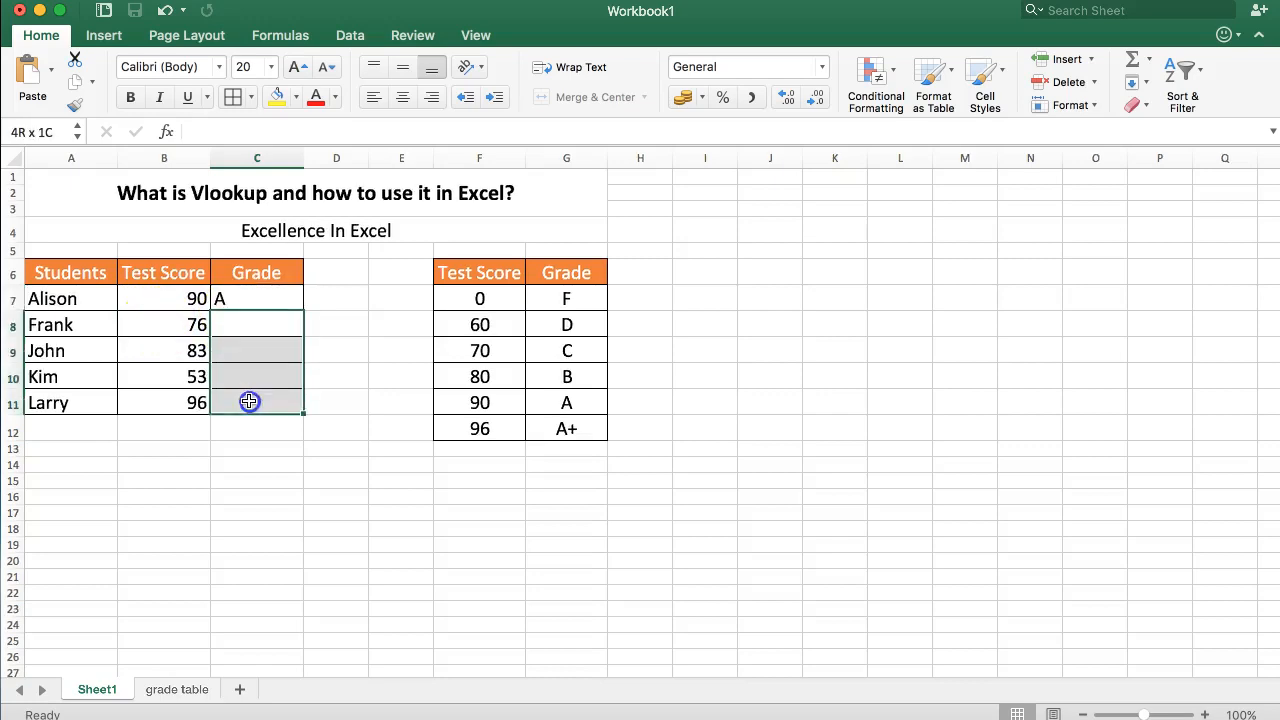
left_click(257, 298)
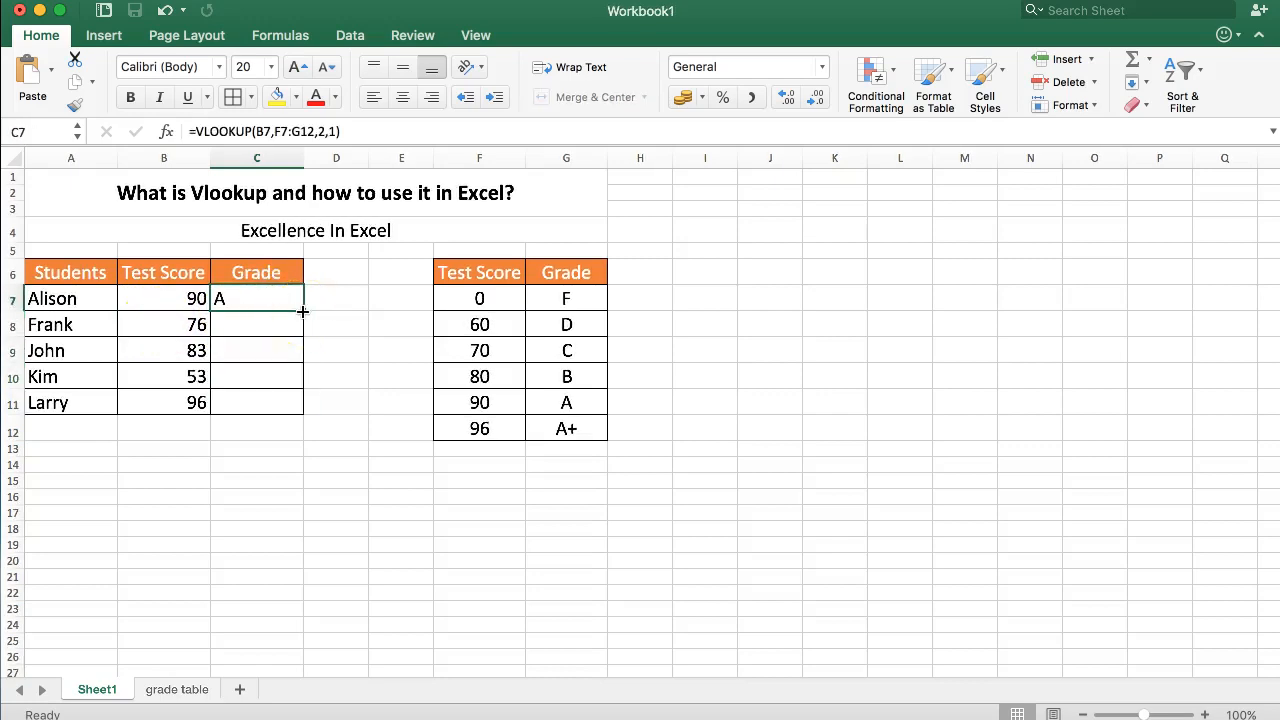
left_click_drag(304, 310, 298, 413)
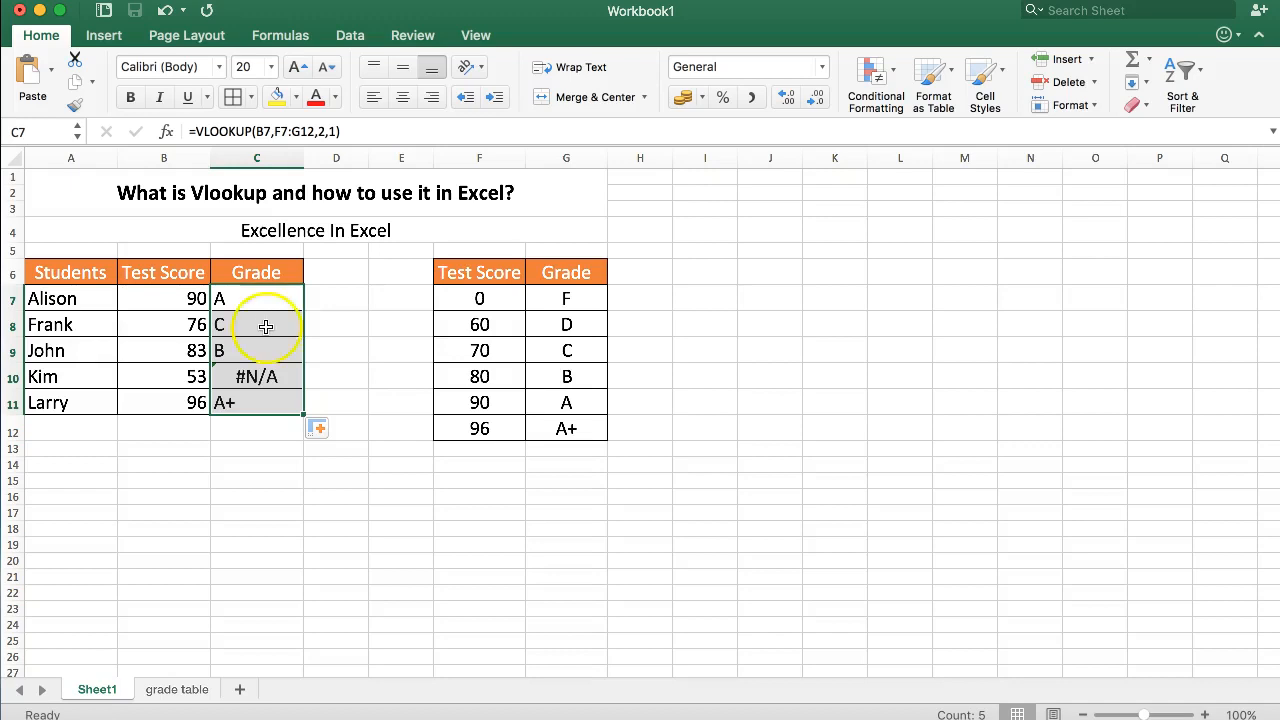
- Inspect the table_array references in the VLOOKUP formulas of C7 and C8
double_click(257, 298)
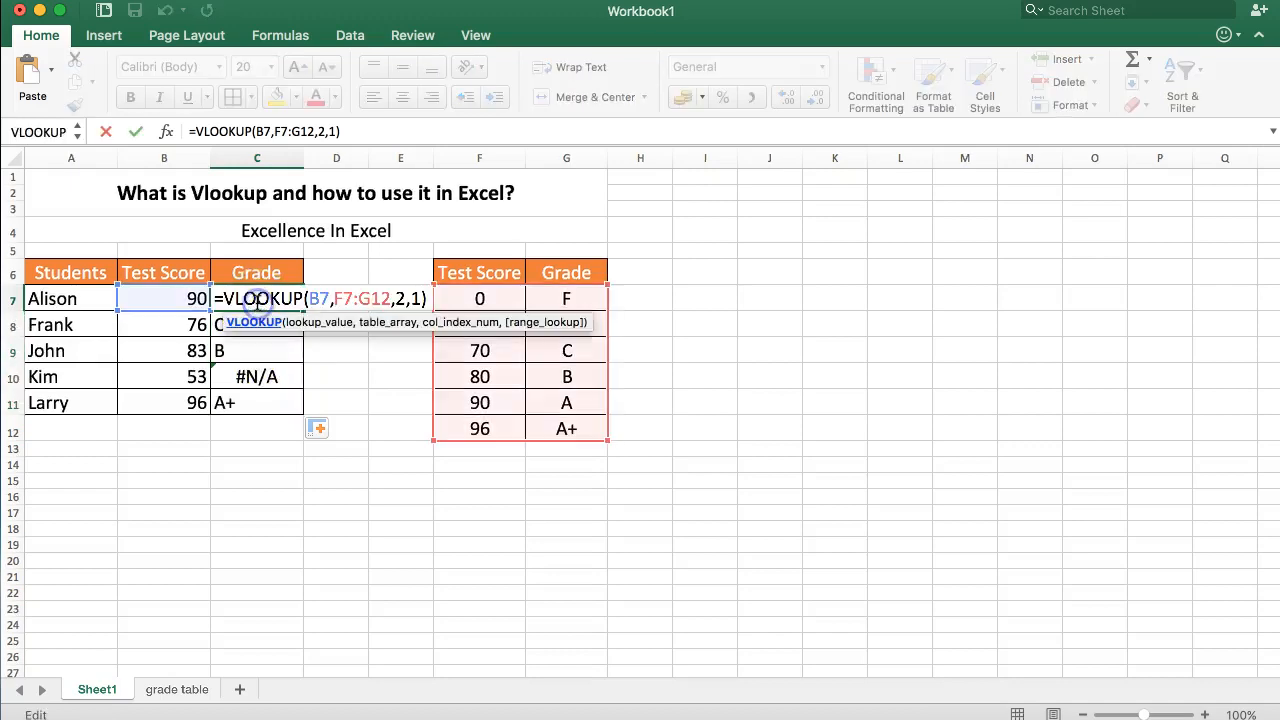
left_click(358, 298)
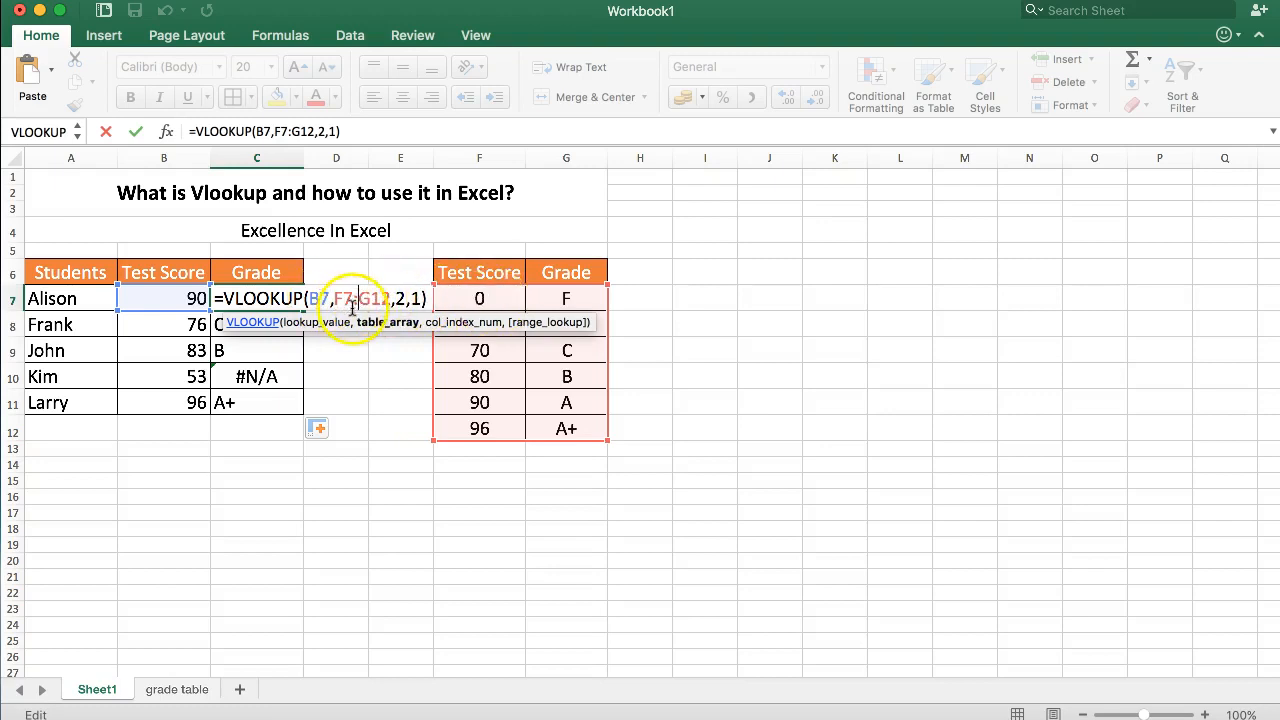
key("ctrl+Return")
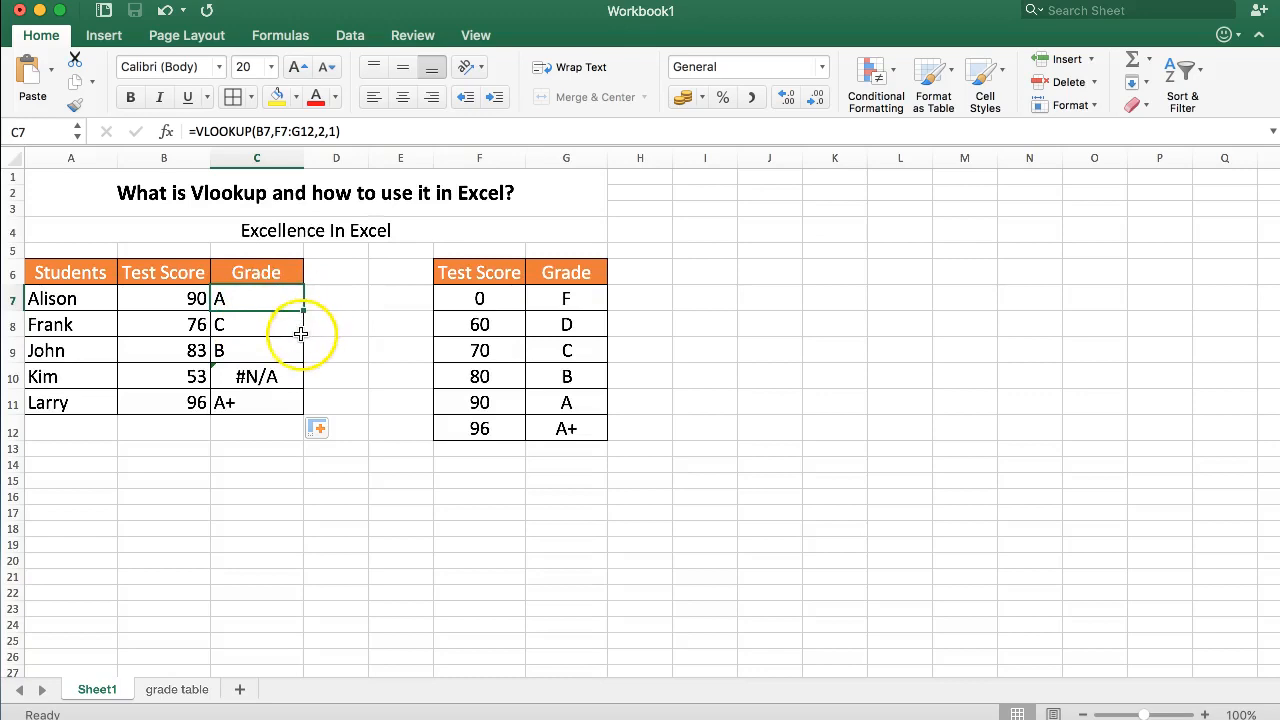
double_click(246, 328)
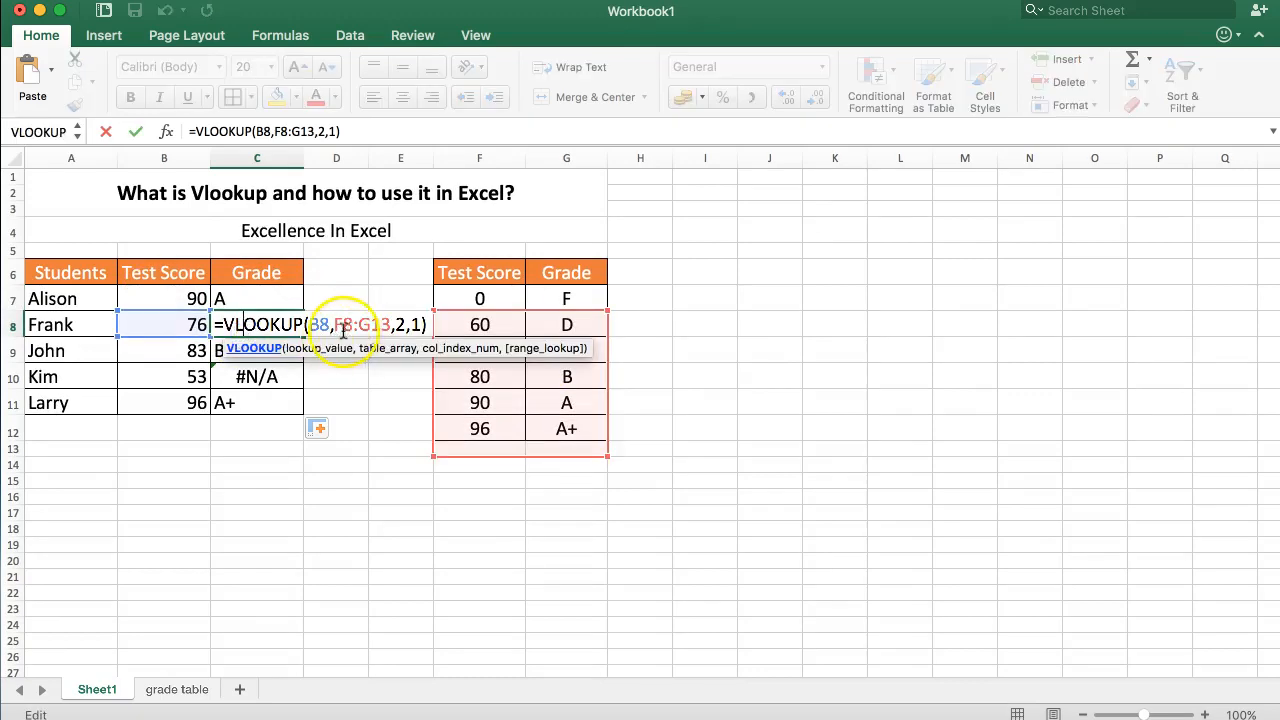
left_click(251, 300)
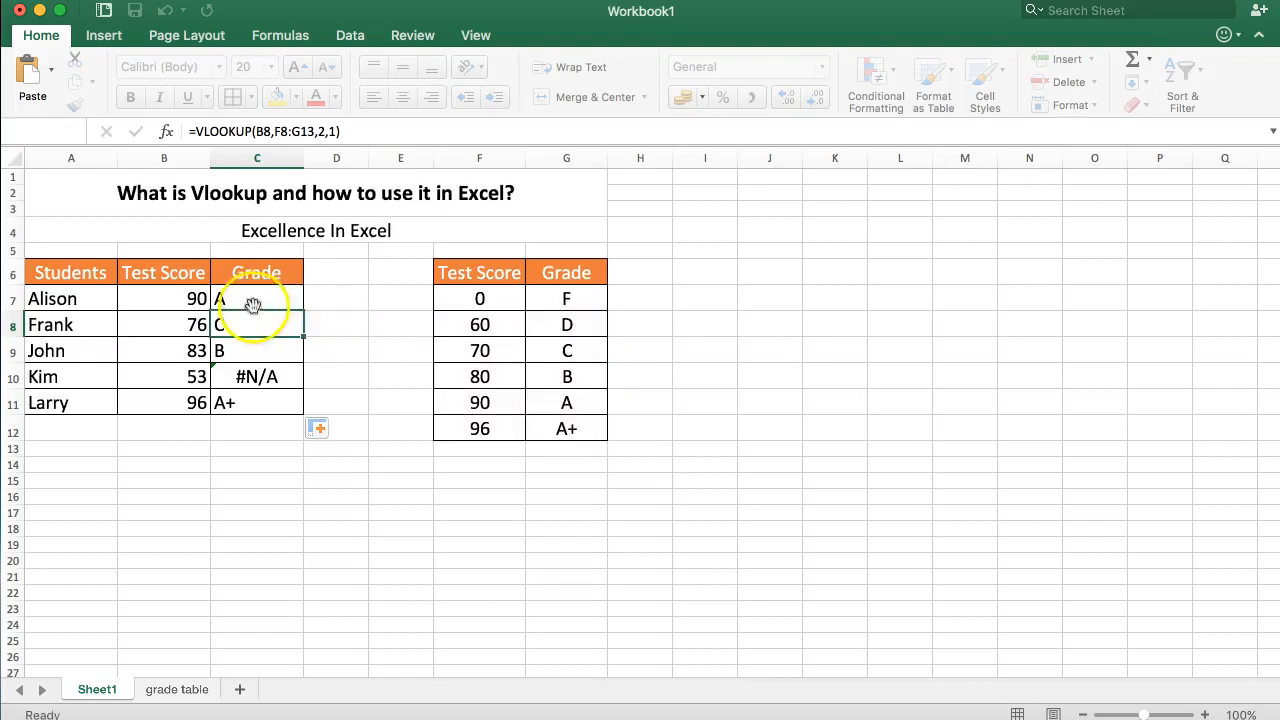
double_click(246, 298)
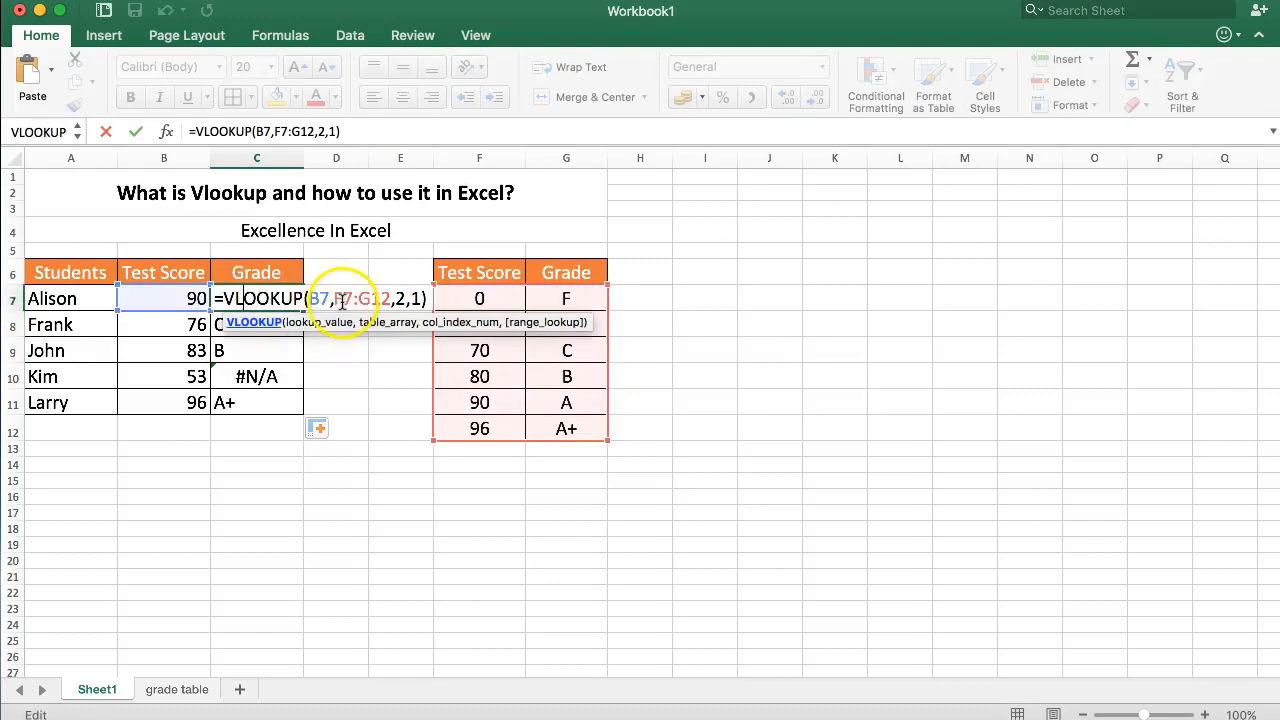
key("Escape")
- Compare the highlighted lookup ranges of the formulas in C7, C8 and C11 against the grade table
double_click(258, 298)
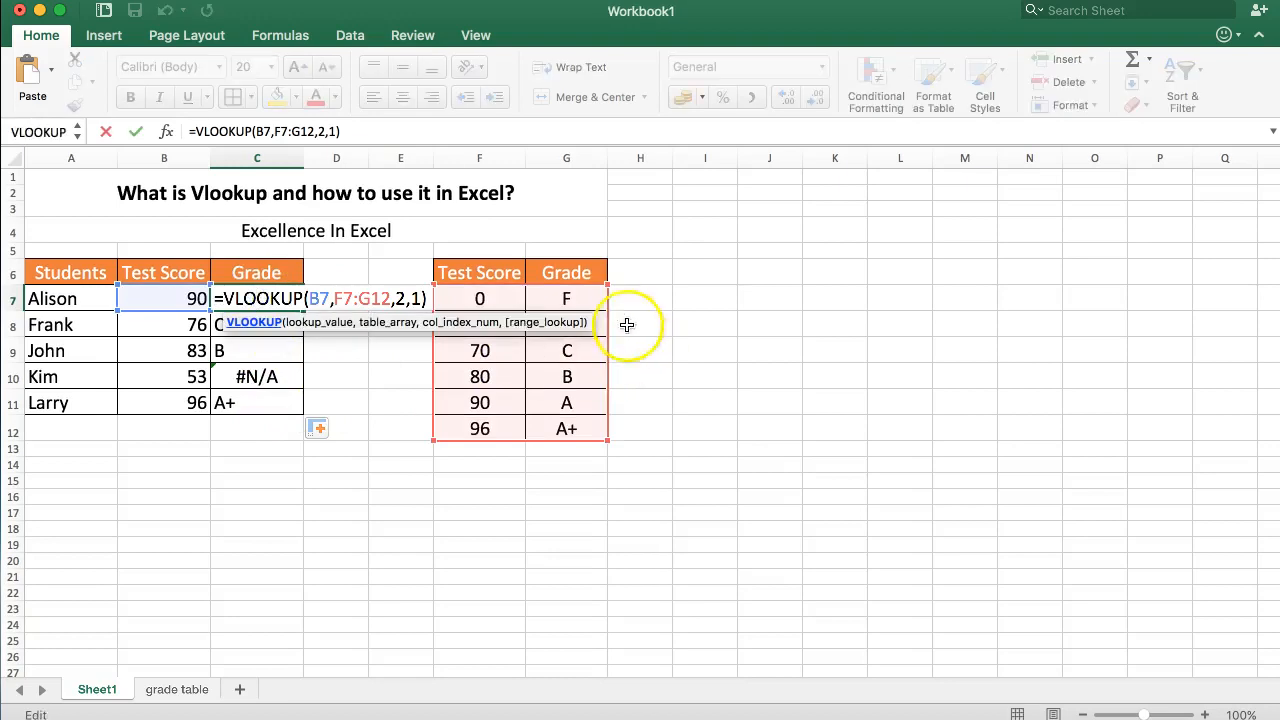
key("Escape")
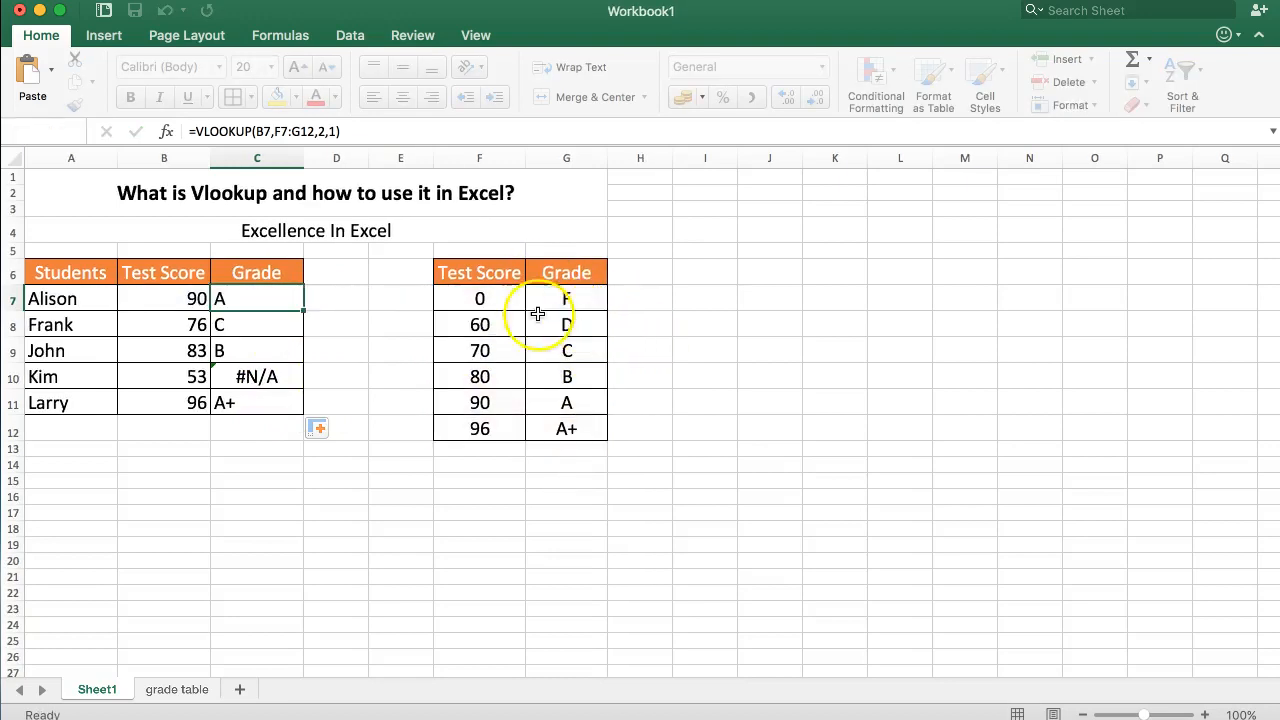
double_click(265, 324)
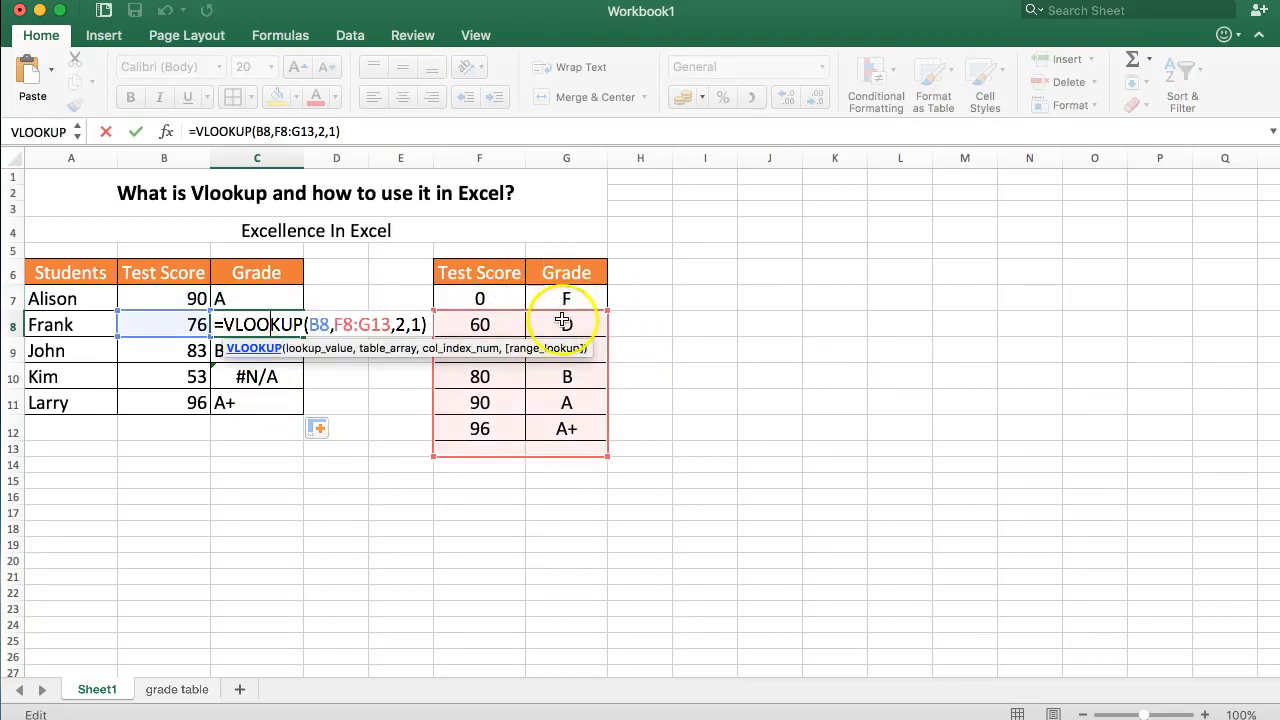
key("Escape")
double_click(257, 403)
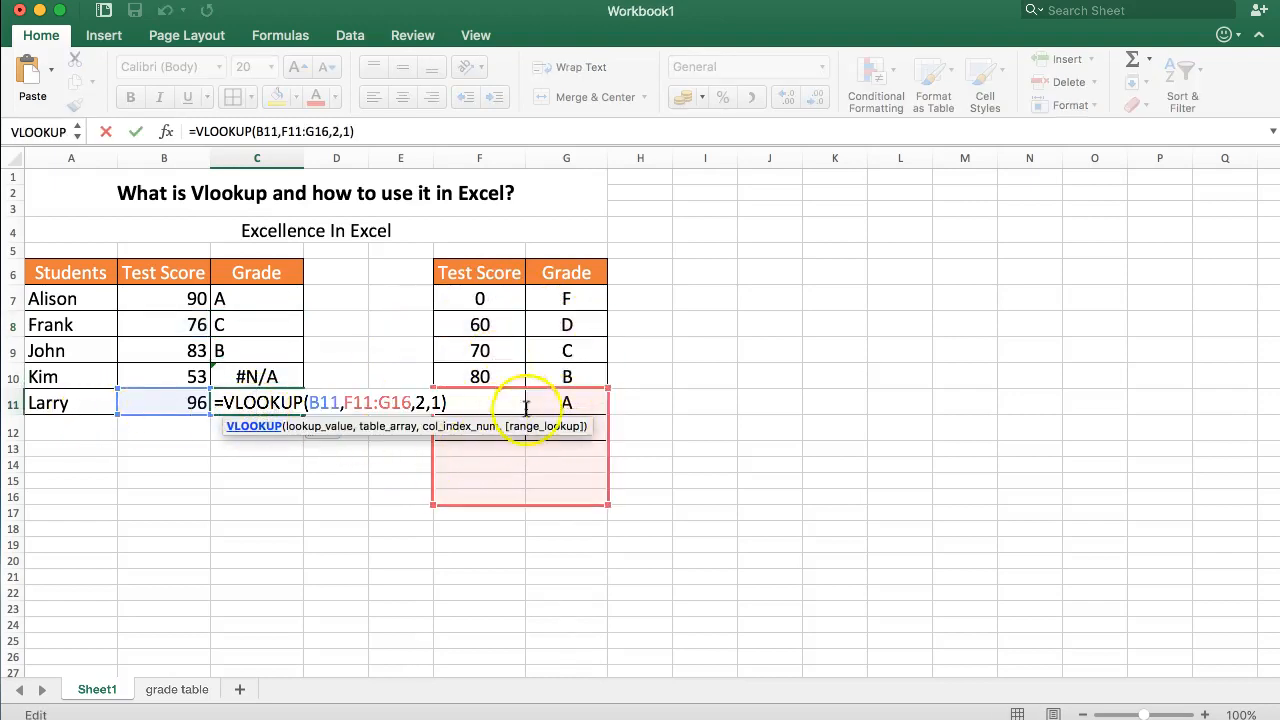
key("Escape")
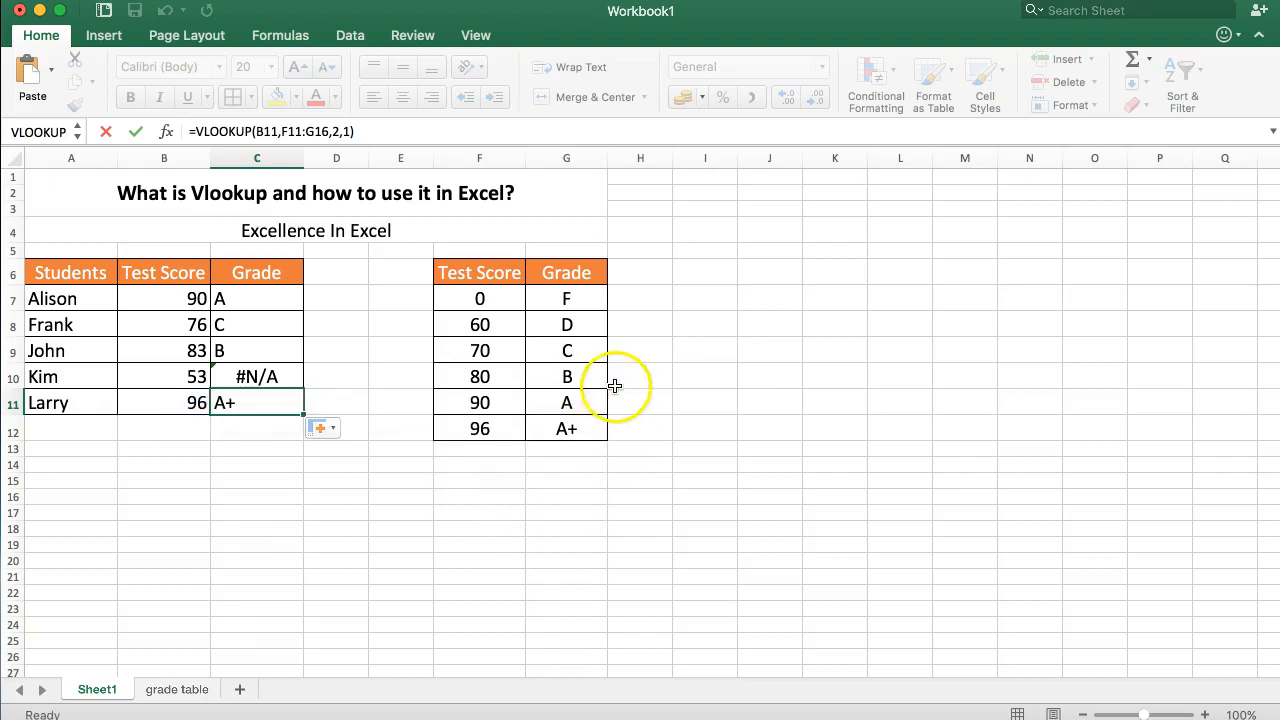
left_click(336, 325)
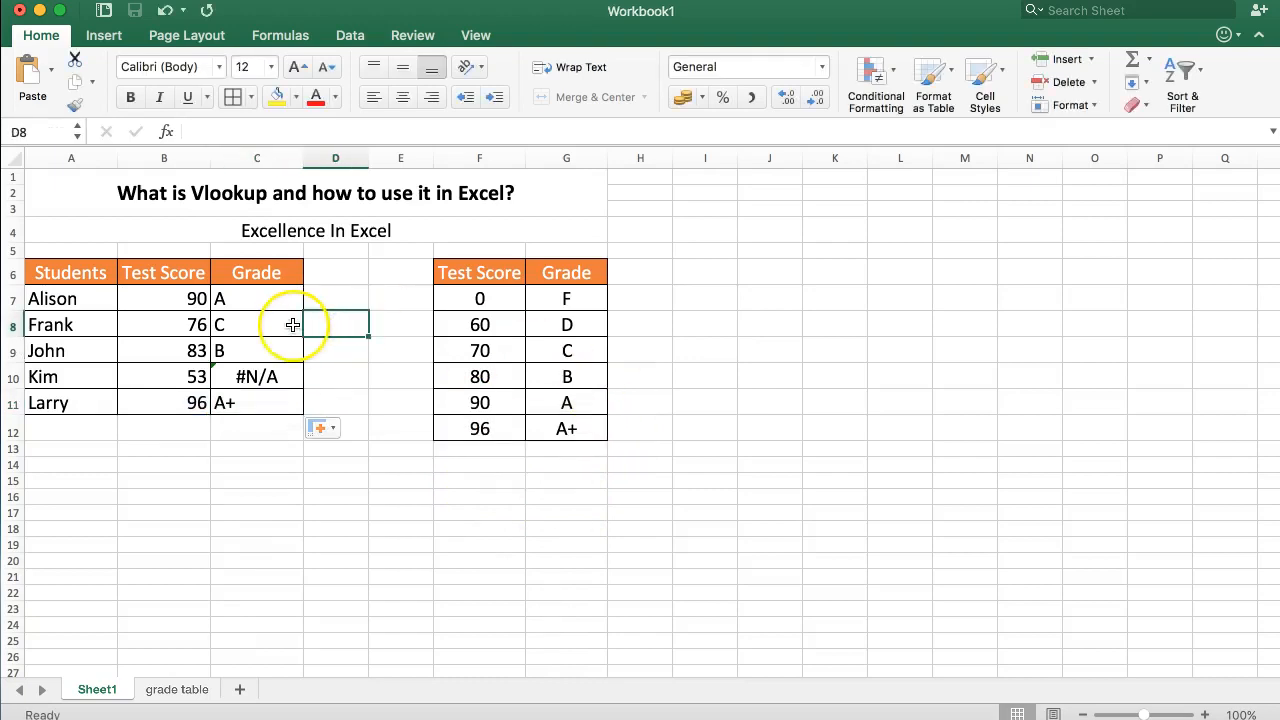
- Extend the VLOOKUP formula from C11 down through C17 and inspect the lookup range in C16
left_click(300, 406)
left_click_drag(305, 413, 305, 530)
double_click(257, 532)
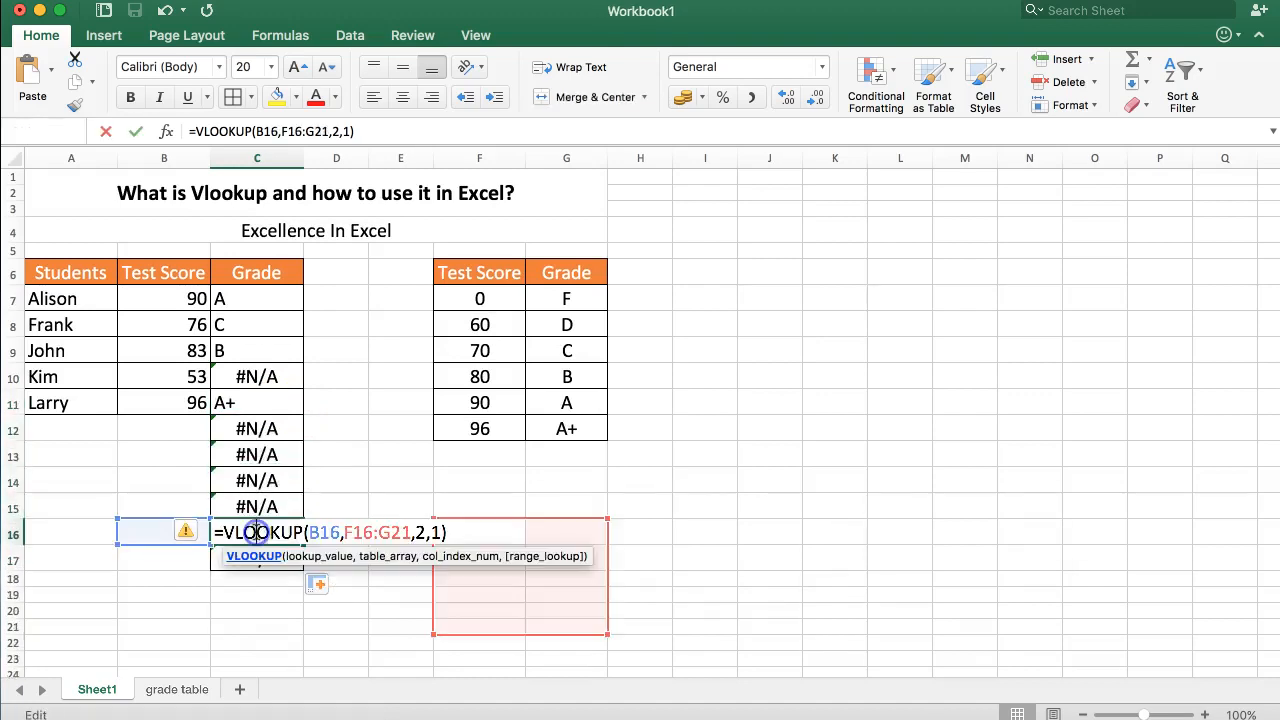
double_click(224, 562)
left_click_drag(251, 432, 248, 562)
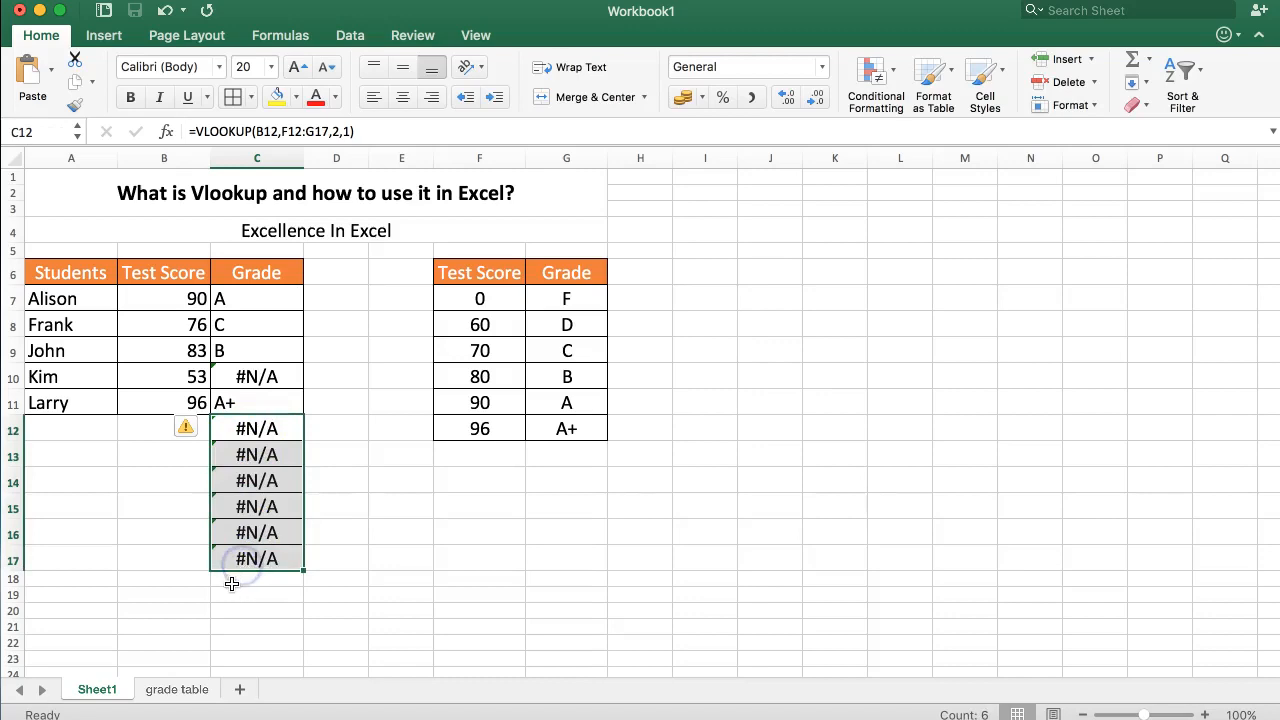
- Undo the formula fill below C11
key("super+z")
key("super+z")
key("super+z")
left_click(337, 422)
- Make the table range in C7's VLOOKUP formula absolute as $F$7:$G$12
left_click(261, 290)
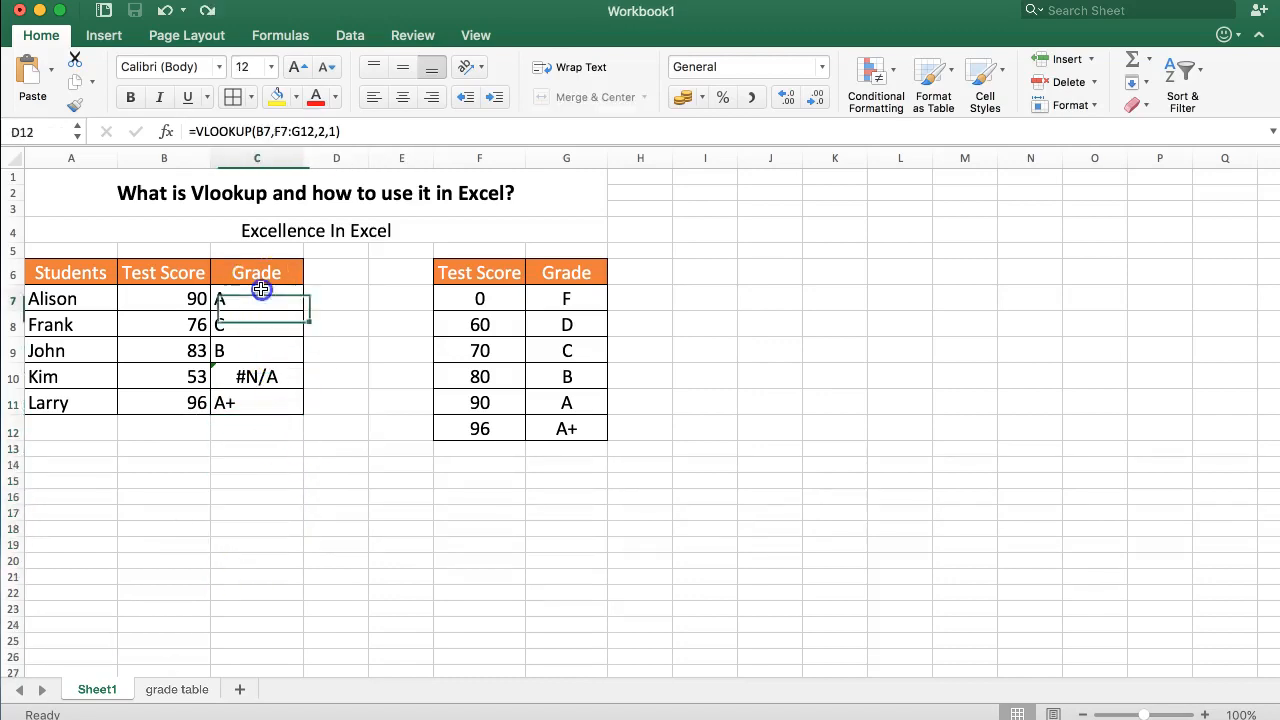
left_click(285, 131)
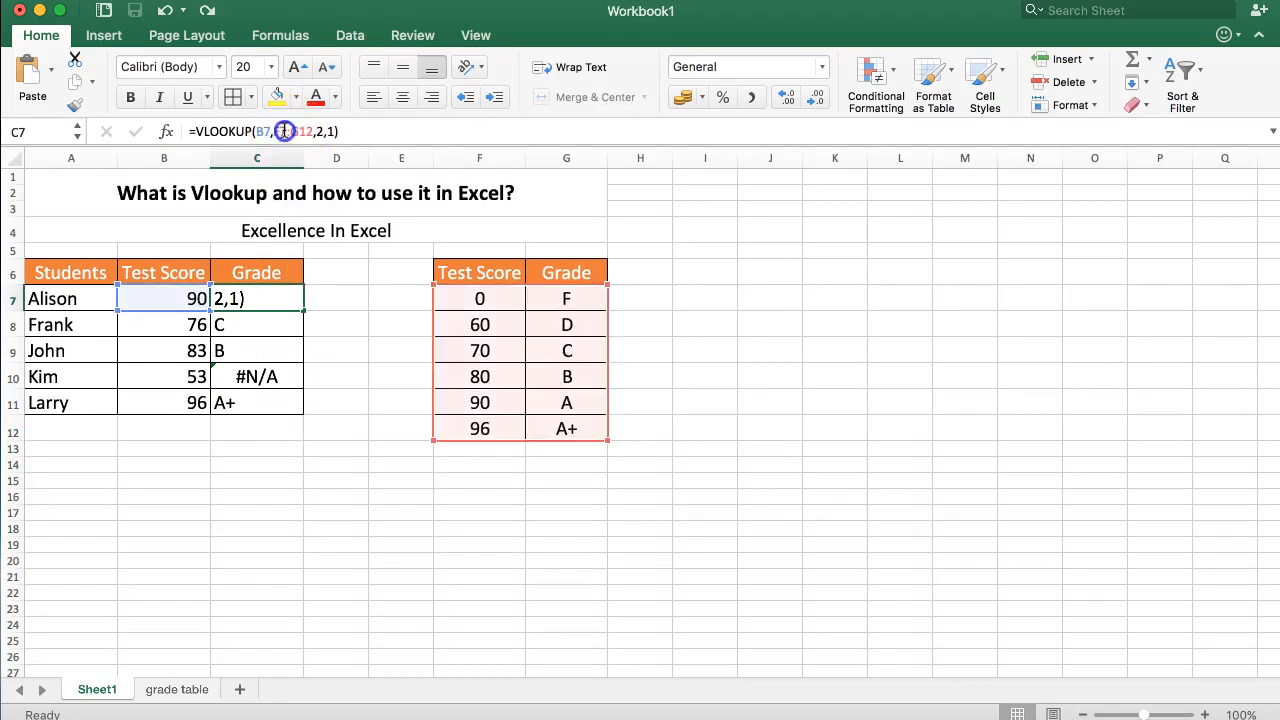
left_click(296, 131)
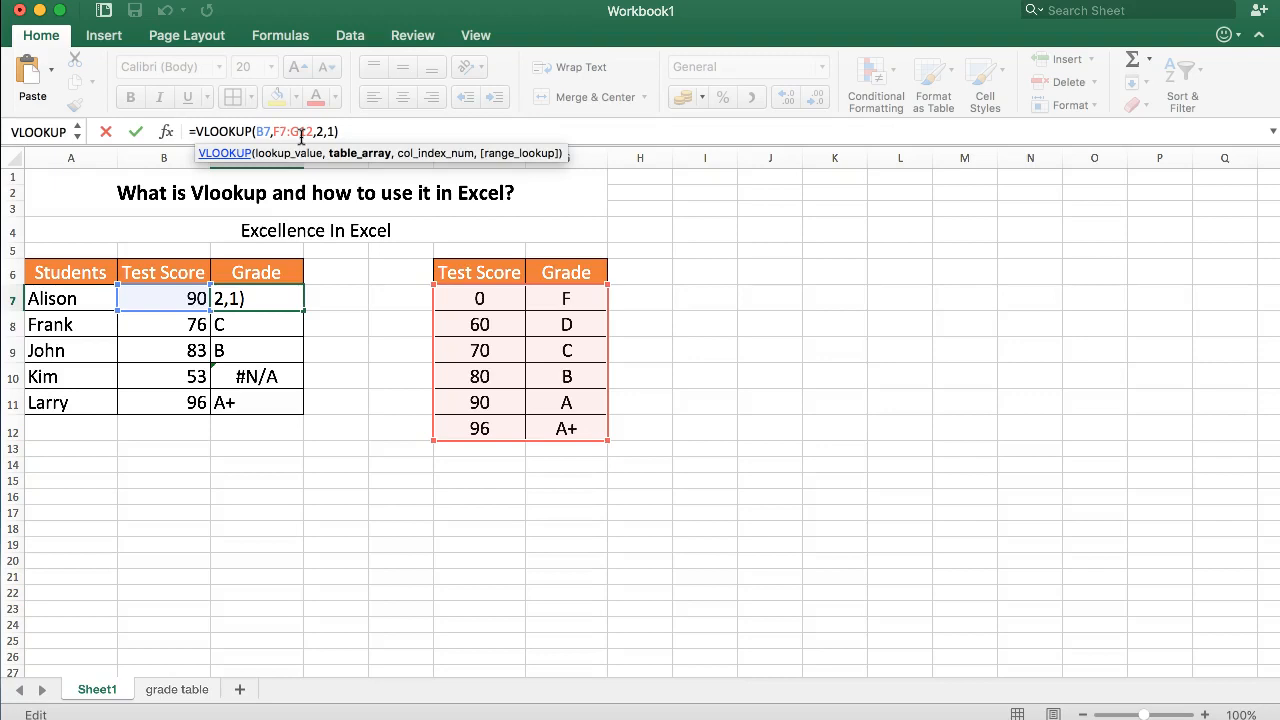
key("BackSpace")
type(":")
left_click(324, 131)
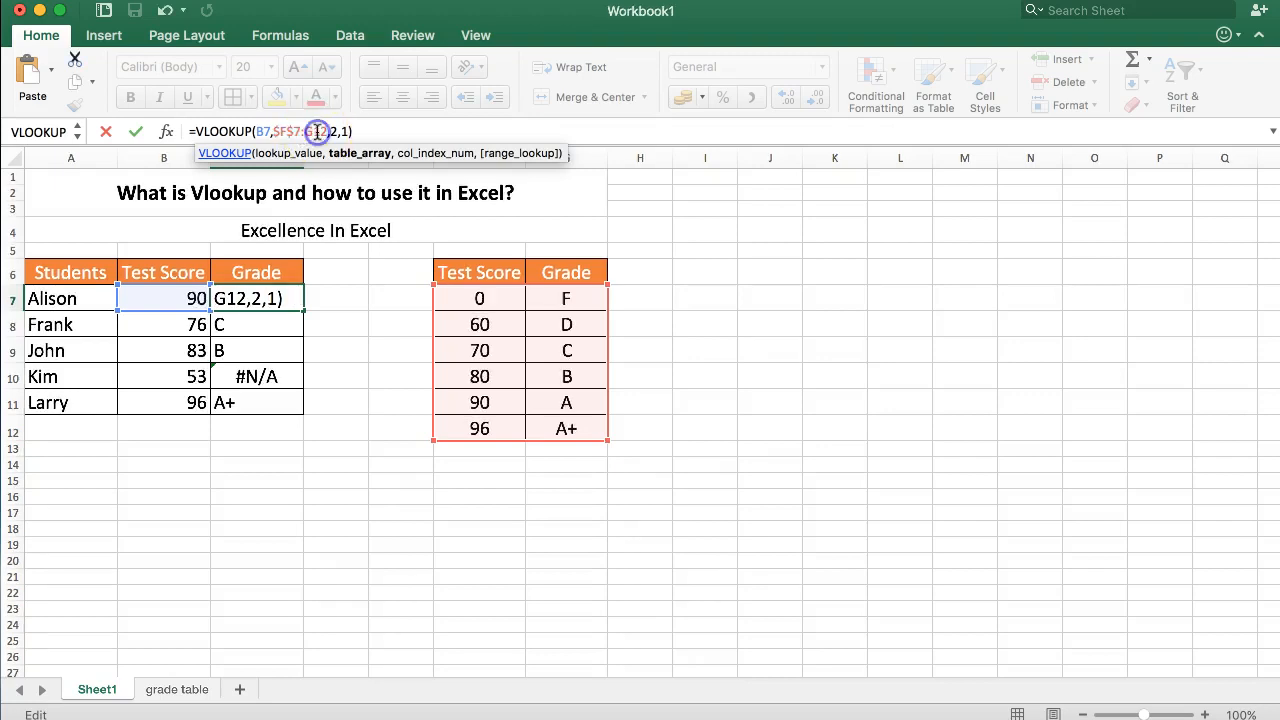
key("F4")
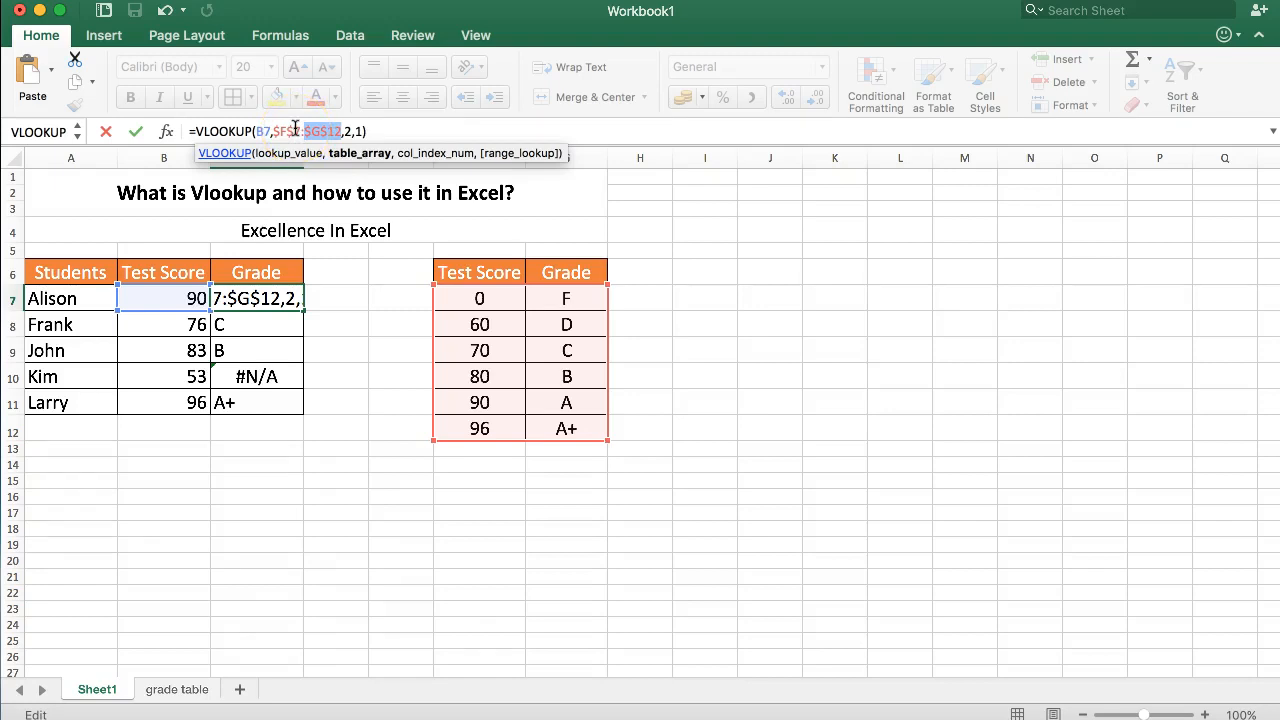
key("Return")
- Fill the absolute-range VLOOKUP formula from C7 down through C11 and check the copies in C8 and C9
left_click(282, 298)
left_click_drag(301, 314, 286, 416)
left_click(257, 325)
left_click(246, 358)
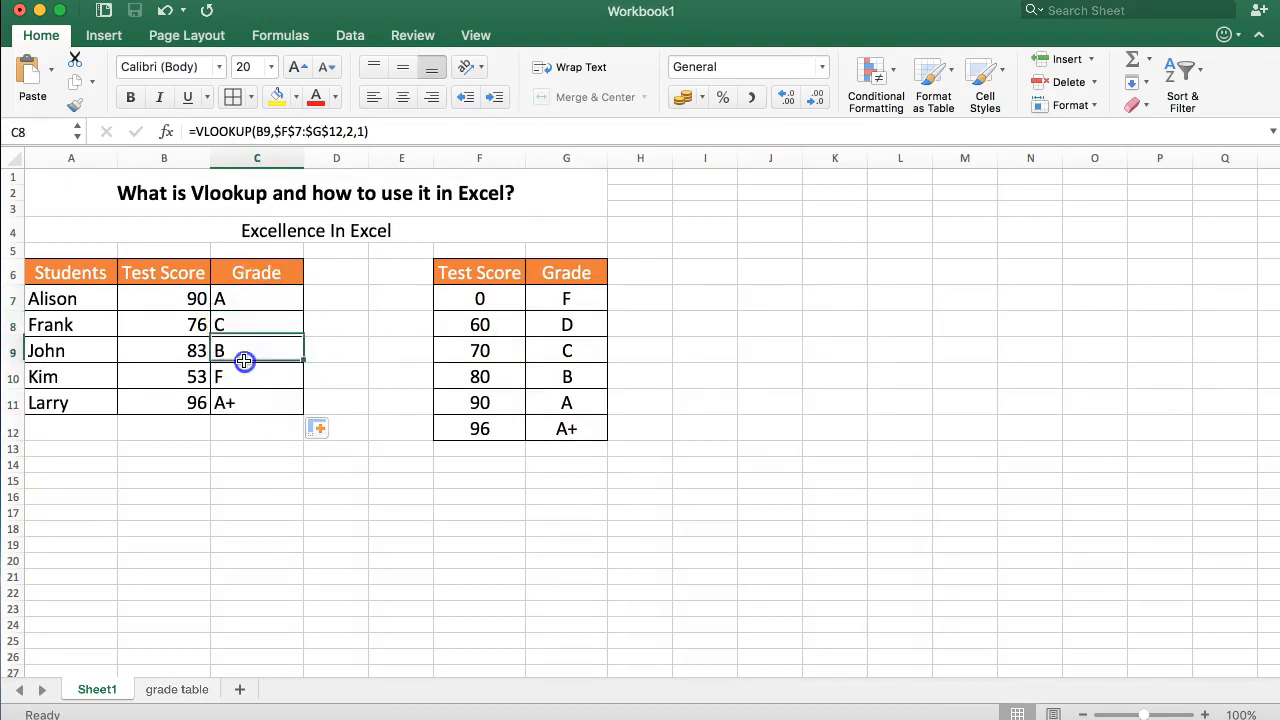
- Inspect the table range in the refilled Grade formulas, working back up the column to C7
double_click(246, 358)
key("Escape")
left_click(249, 391)
double_click(251, 390)
left_click(246, 357)
double_click(240, 358)
key("Escape")
double_click(240, 318)
key("Escape")
double_click(240, 298)
key("Escape")
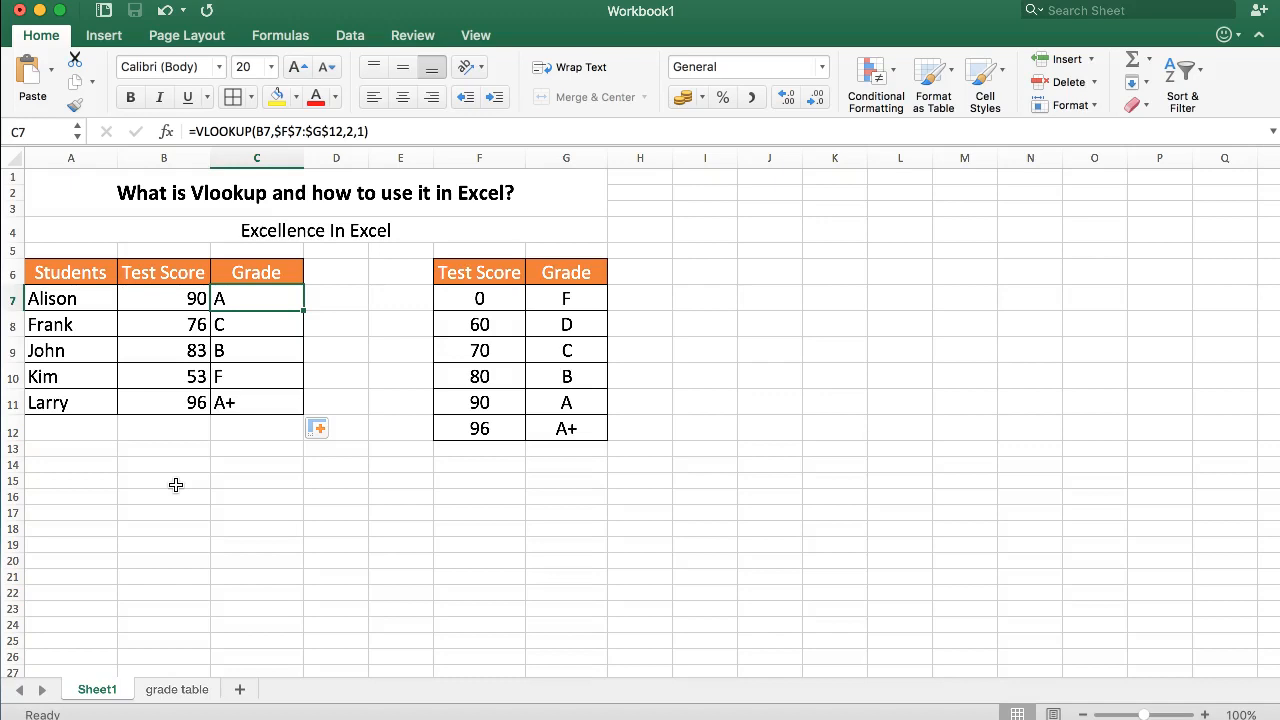
- Review the test scores in B7:B11 against the VLOOKUP formula in C7, ending on an empty cell below the table
left_click(162, 298)
left_click_drag(162, 298, 157, 403)
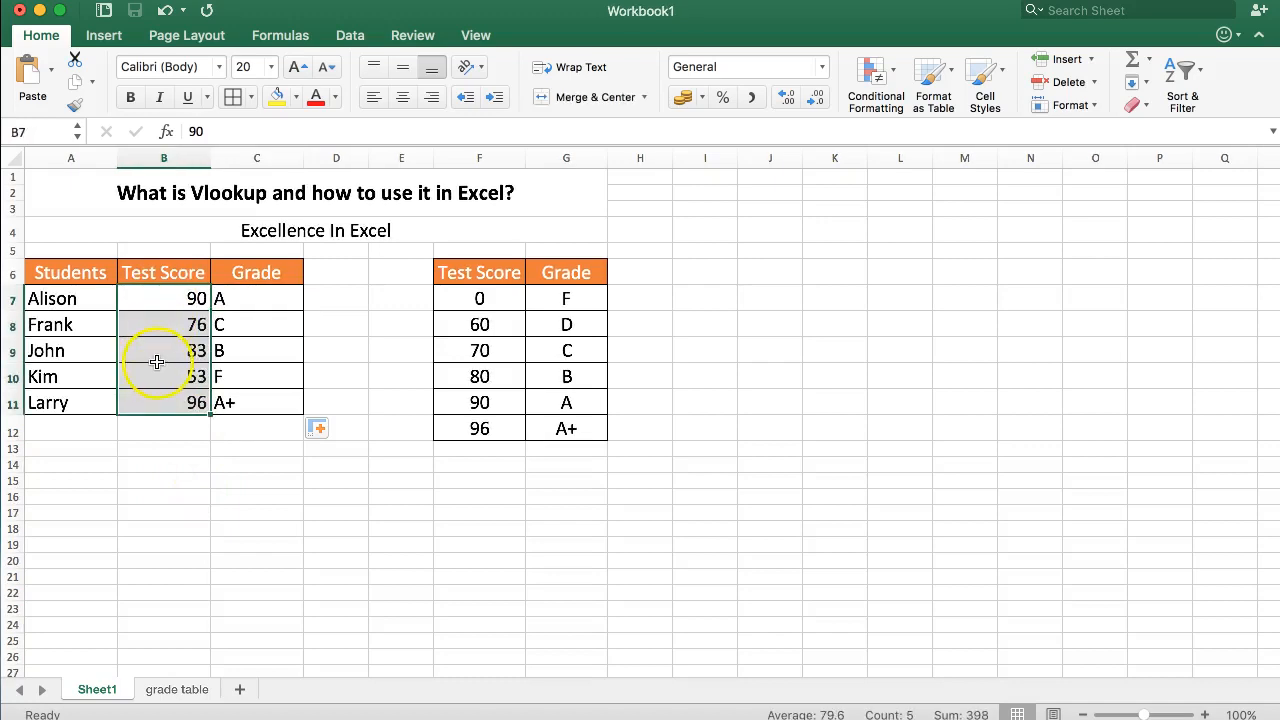
left_click(251, 296)
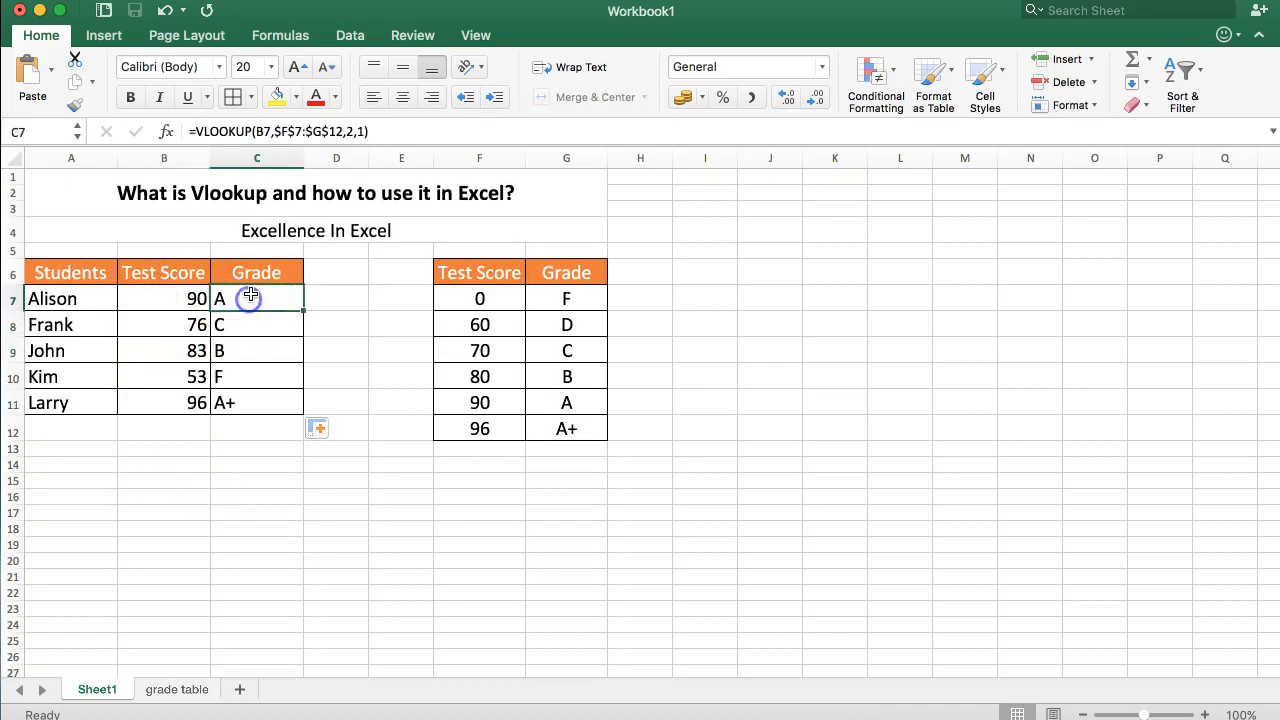
left_click(268, 307)
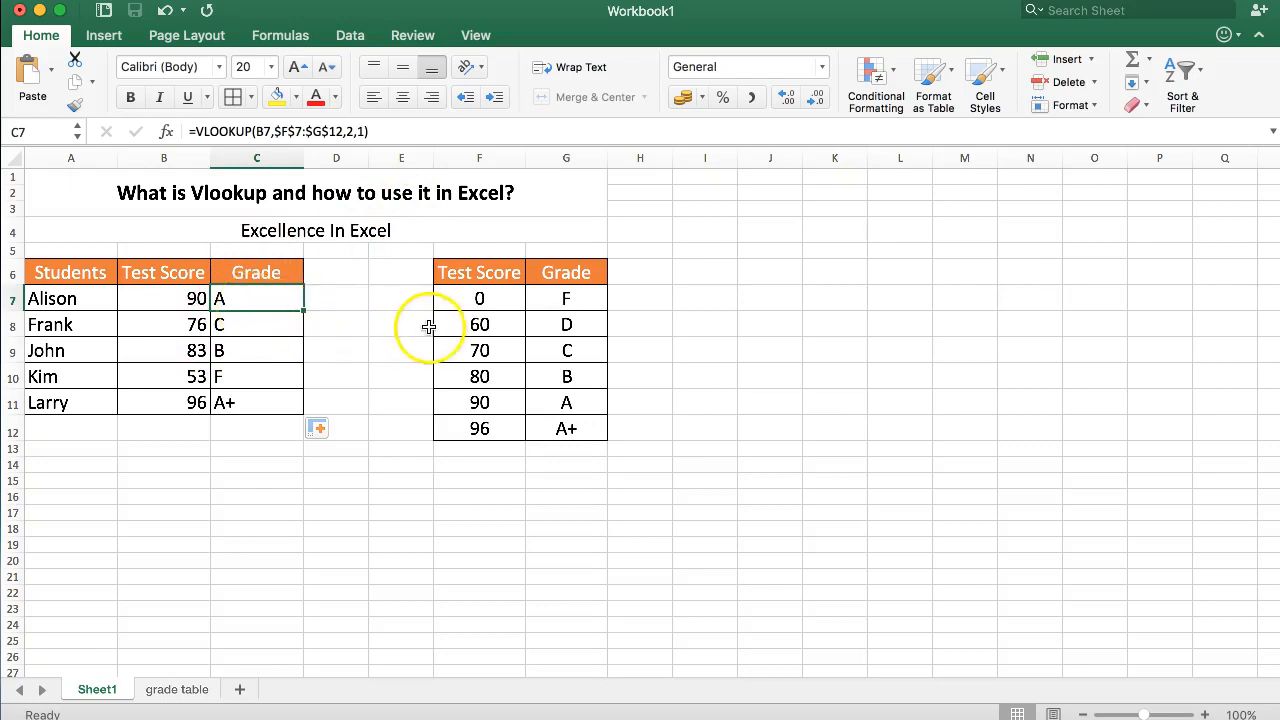
left_click(185, 289)
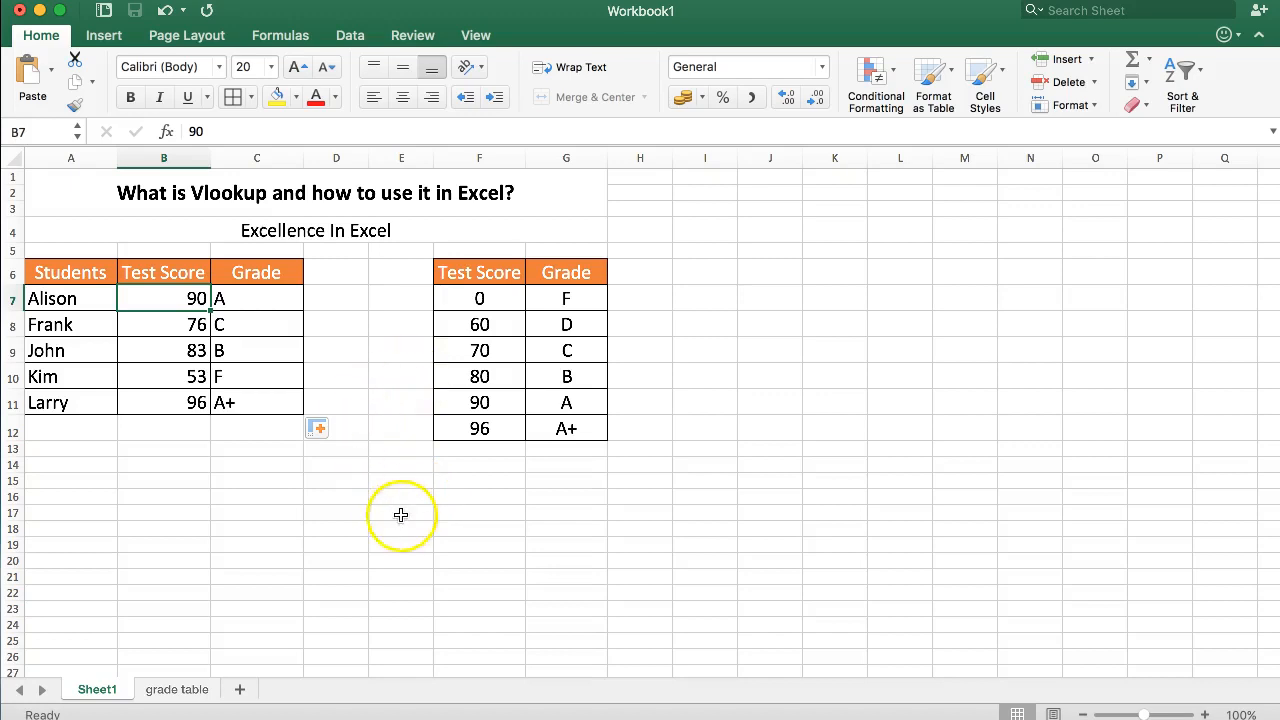
left_click(274, 524)
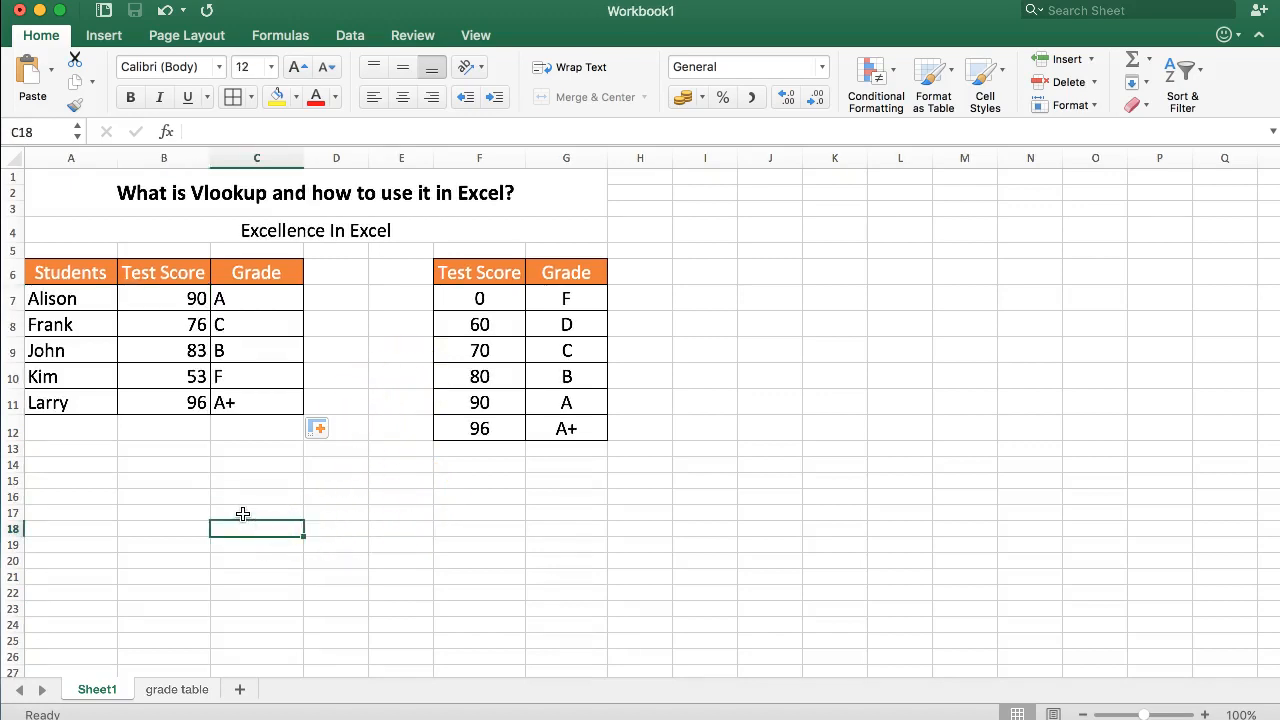